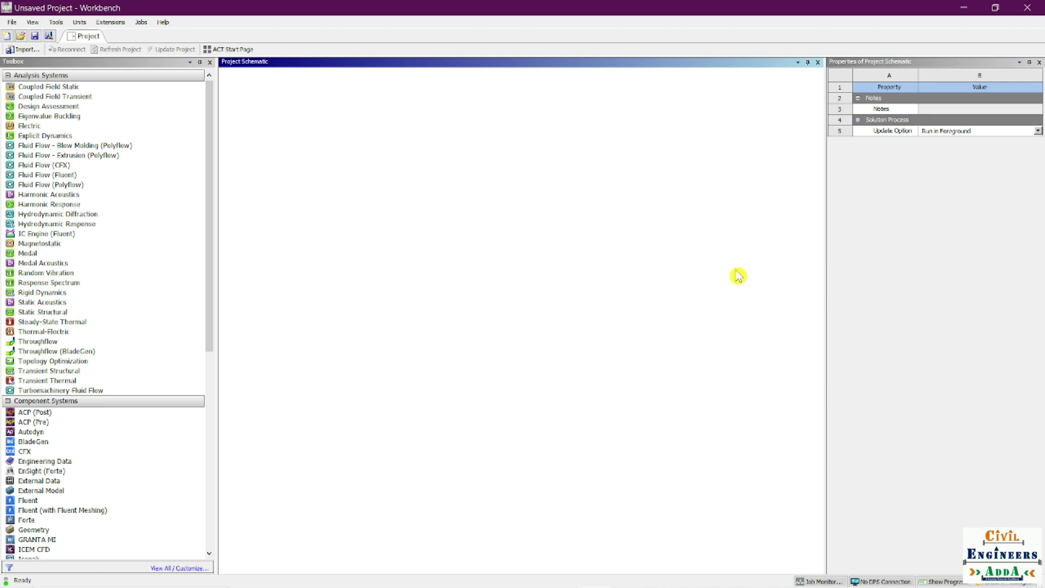
Check the material table in Beams.docx, then add a standalone Static Structural system in Workbench and open its Engineering Data.
{"action": "left_click", "coordinate": [668, 580]}
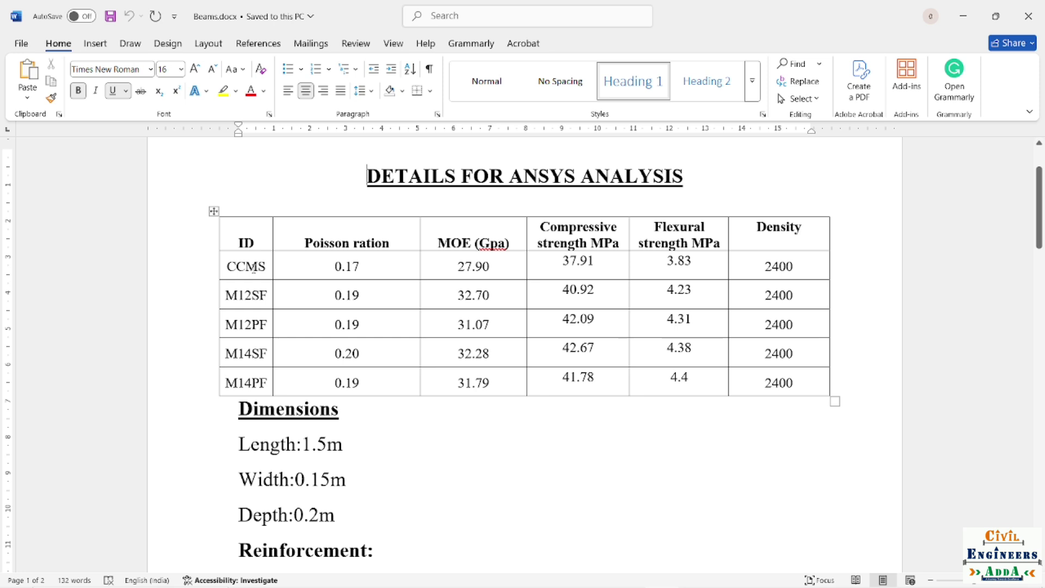
{"action": "left_click", "coordinate": [592, 575]}
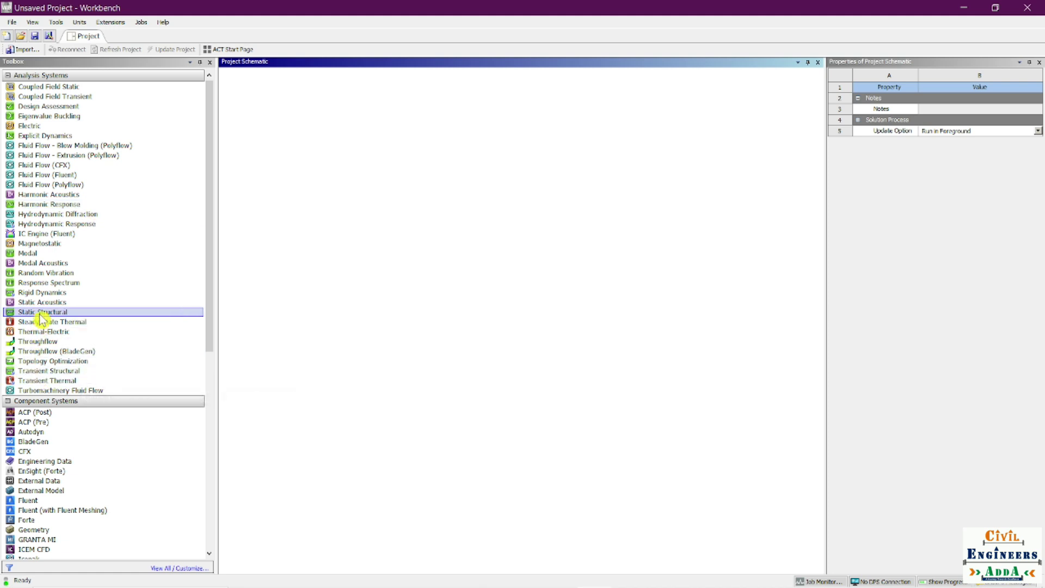
{"action": "left_click", "coordinate": [151, 310]}
{"action": "left_click_drag", "start_coordinate": [297, 124], "coordinate": [294, 118]}
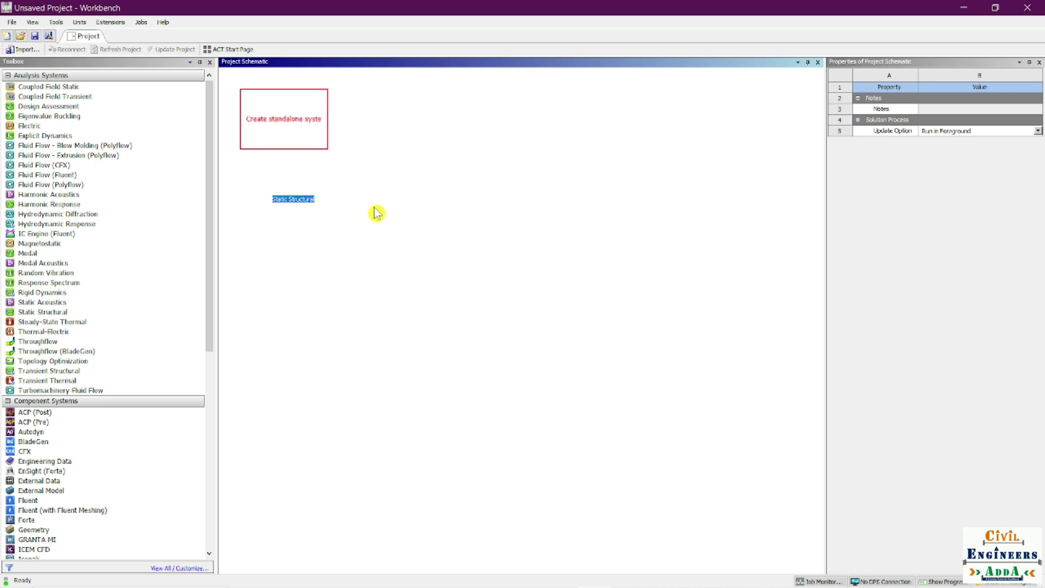
{"action": "double_click", "coordinate": [298, 120]}
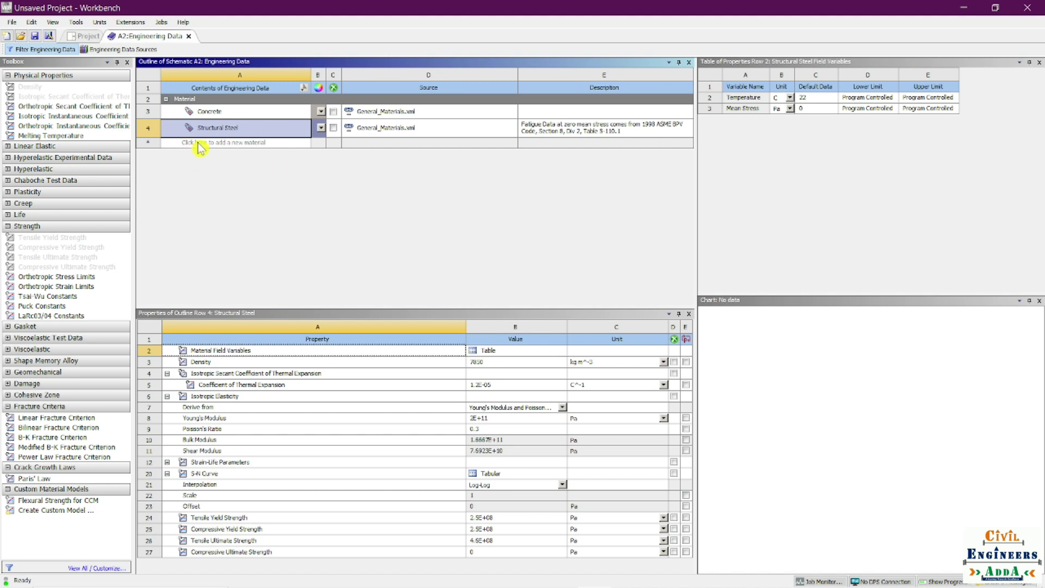
Add a new material named CCMS to the Engineering Data, checking its entry in the Beams.docx table.
{"action": "left_click", "coordinate": [240, 142]}
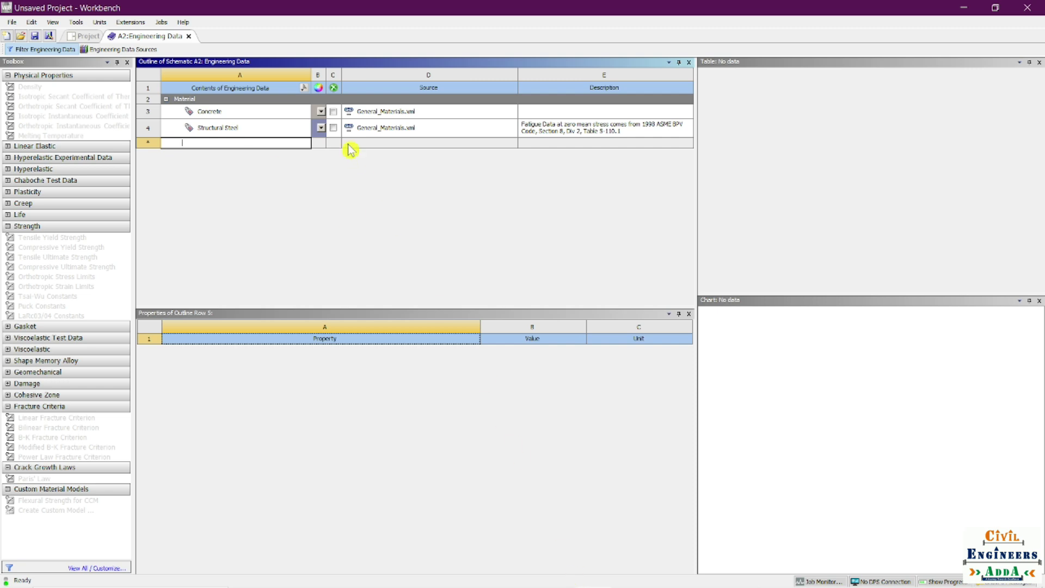
{"action": "type", "text": "CCMS"}
{"action": "left_click", "coordinate": [670, 575]}
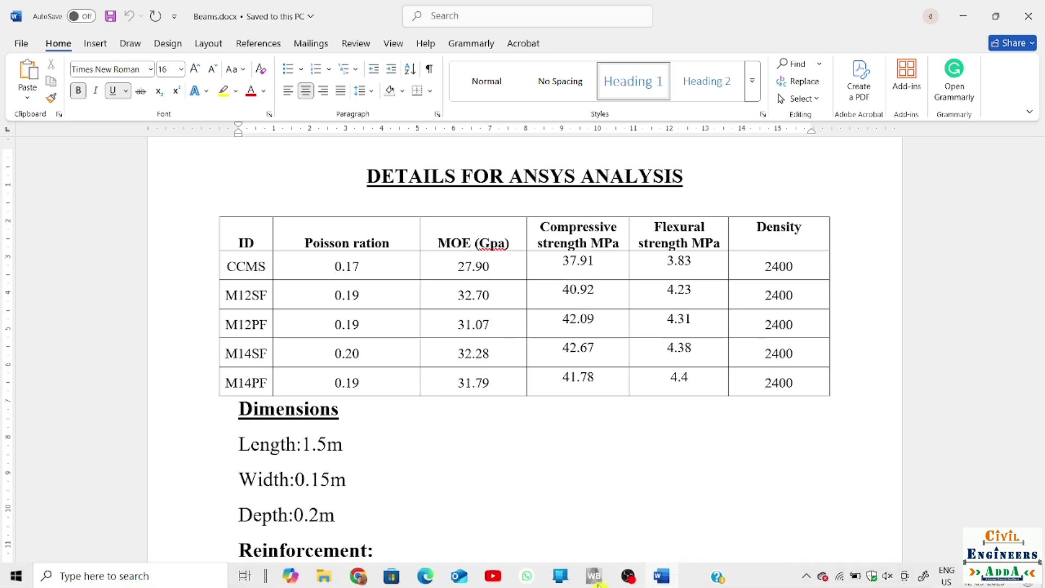
{"action": "mouse_move", "coordinate": [672, 578]}
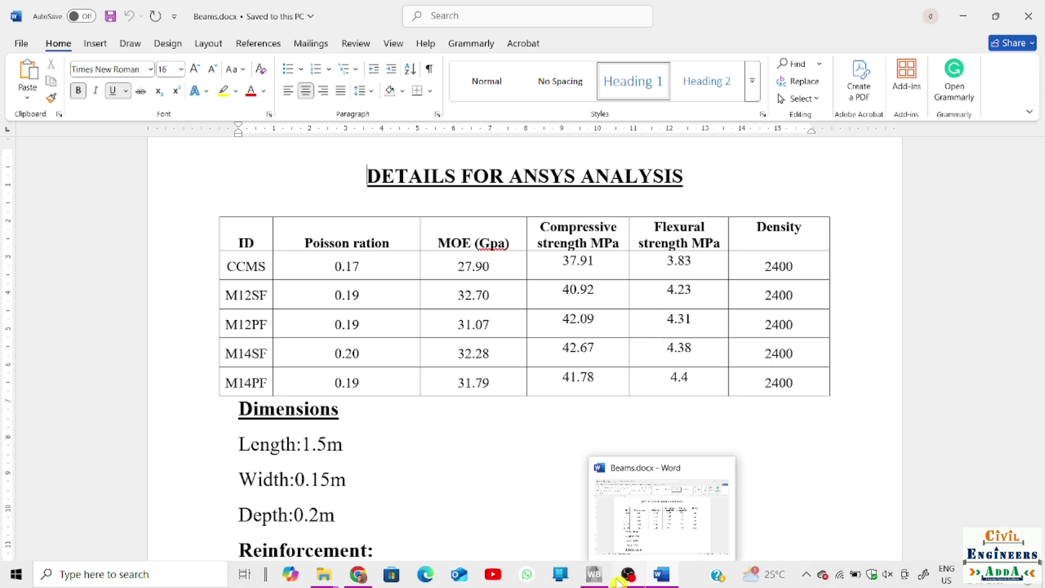
{"action": "left_click", "coordinate": [594, 574]}
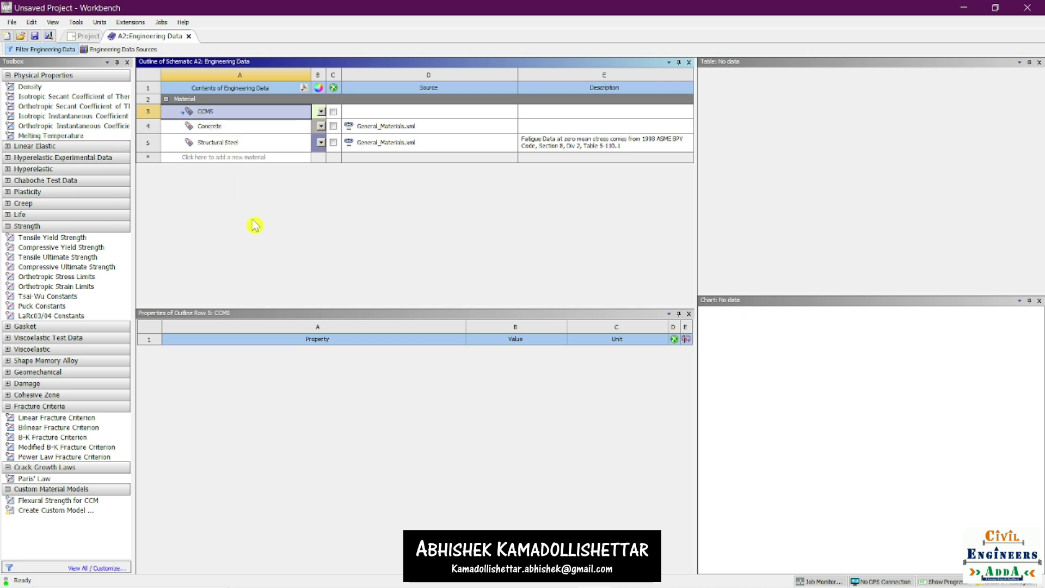
Add the Density property to the CCMS material, leaving its value empty.
{"action": "mouse_move", "coordinate": [33, 87]}
{"action": "left_mouse_down"}
{"action": "mouse_move", "coordinate": [60, 92]}
{"action": "mouse_move", "coordinate": [98, 126]}
{"action": "mouse_move", "coordinate": [41, 82]}
{"action": "left_mouse_up"}
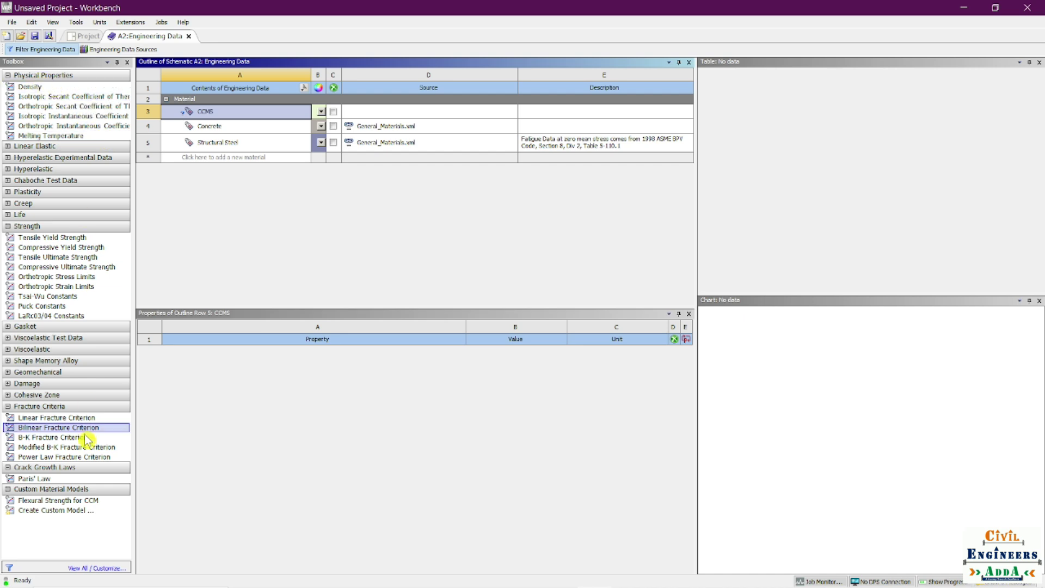
{"action": "double_click", "coordinate": [49, 88]}
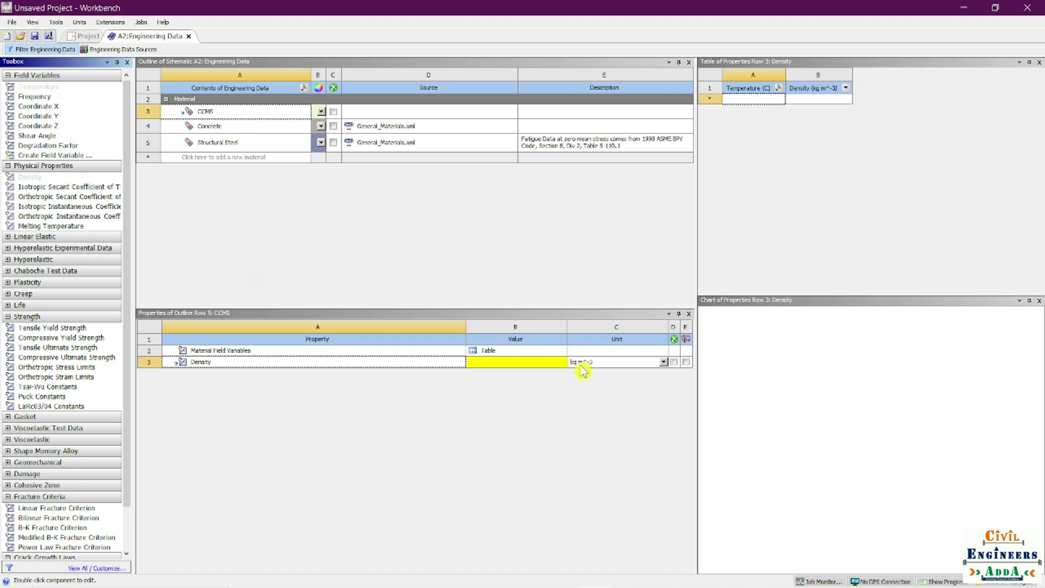
{"action": "left_click", "coordinate": [475, 368]}
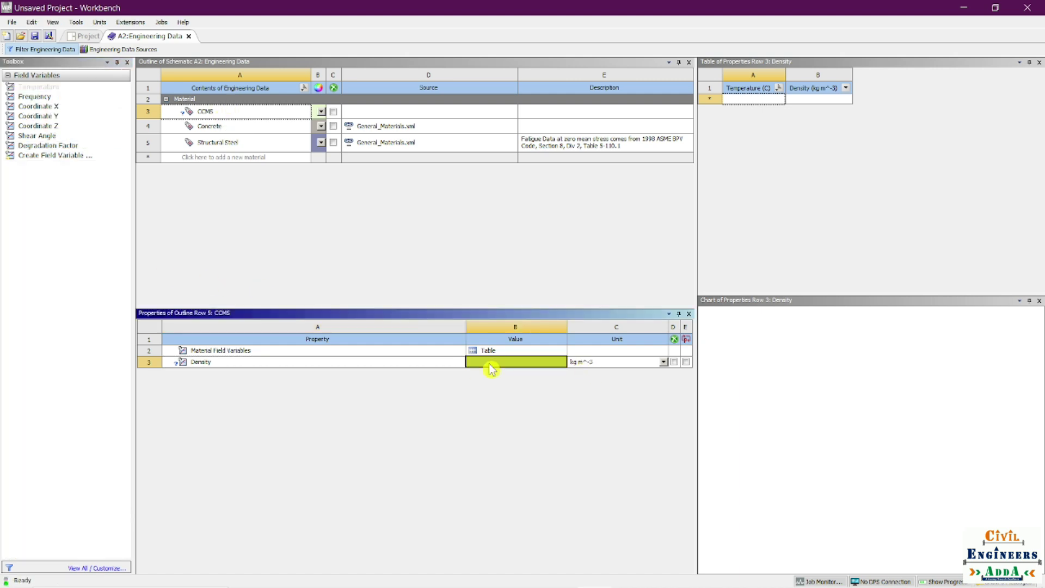
{"action": "left_click", "coordinate": [337, 257]}
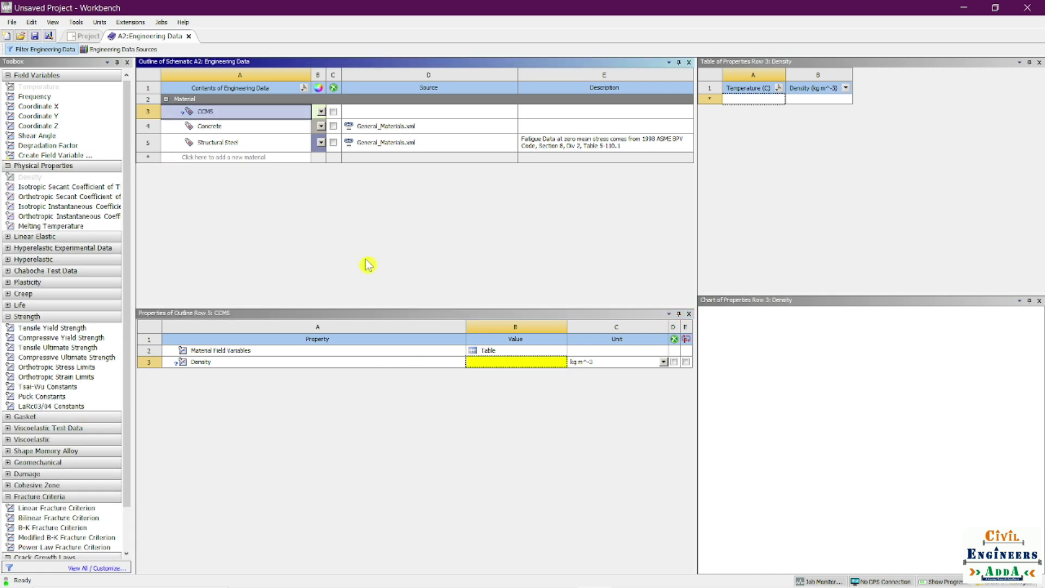
Consult the Beams.docx table, add Isotropic Elasticity to the CCMS material in Workbench, and go through its modulus and Poisson's ratio rows.
{"action": "left_click", "coordinate": [660, 574]}
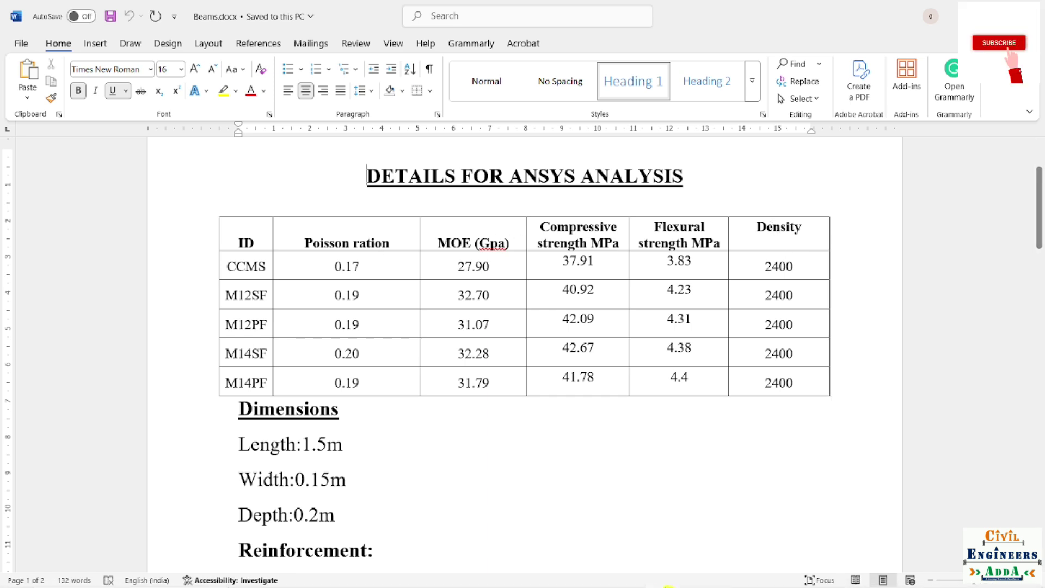
{"action": "left_click", "coordinate": [594, 574]}
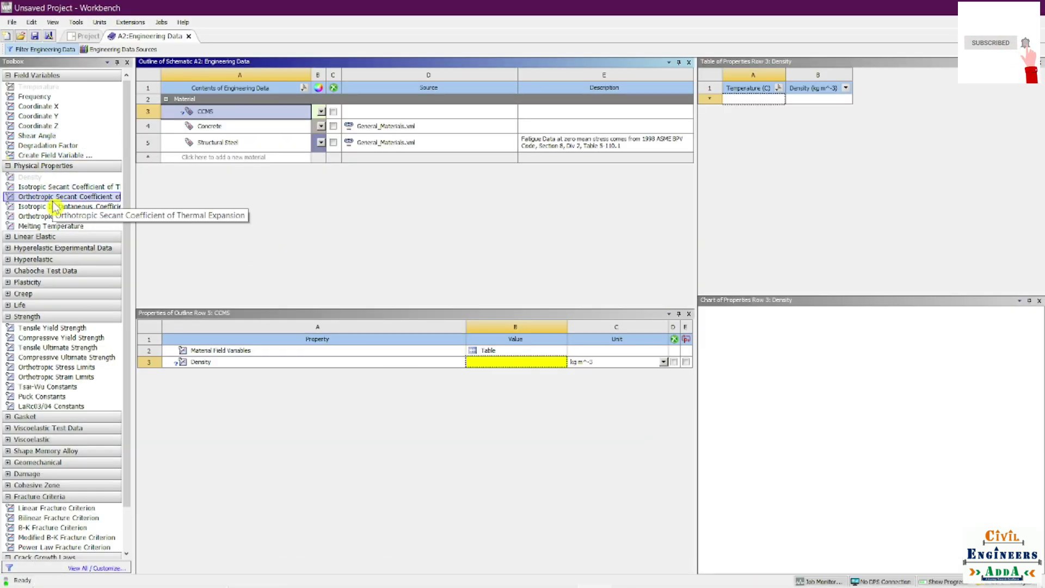
{"action": "scroll", "coordinate": [52, 207], "scroll_direction": "down", "scroll_amount": 1}
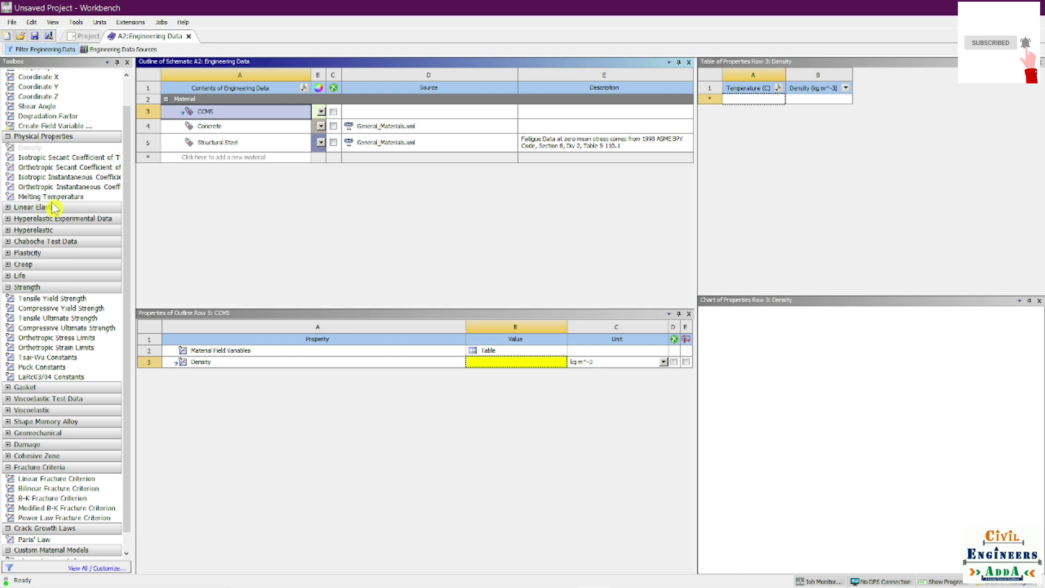
{"action": "left_click", "coordinate": [7, 215]}
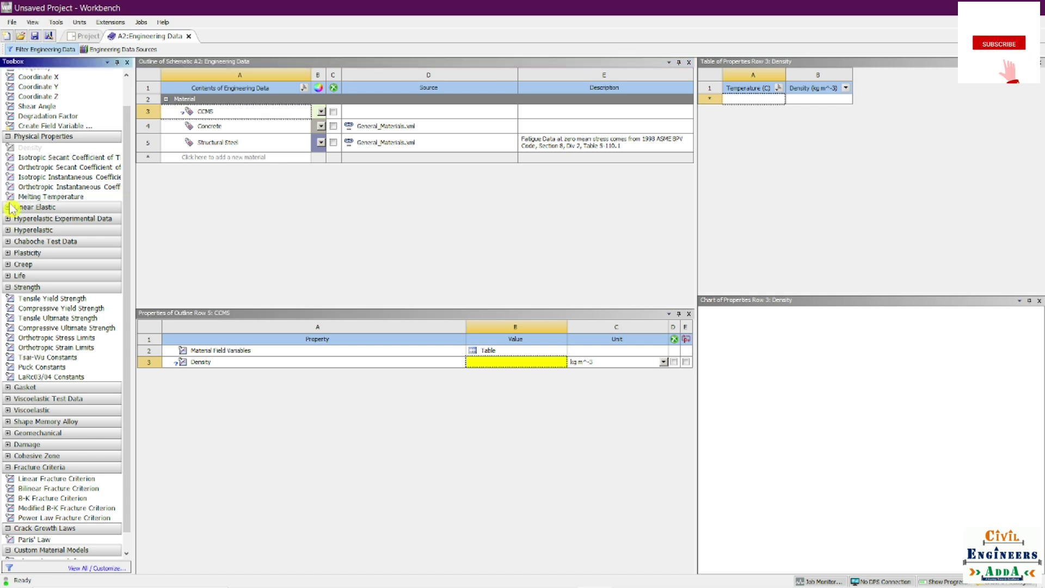
{"action": "left_click", "coordinate": [9, 207]}
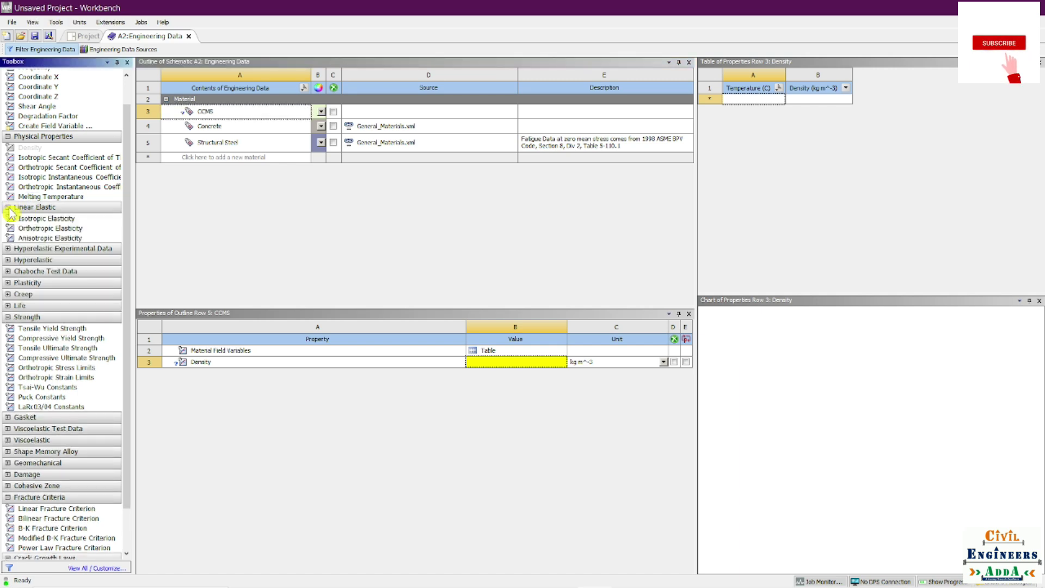
{"action": "double_click", "coordinate": [43, 218]}
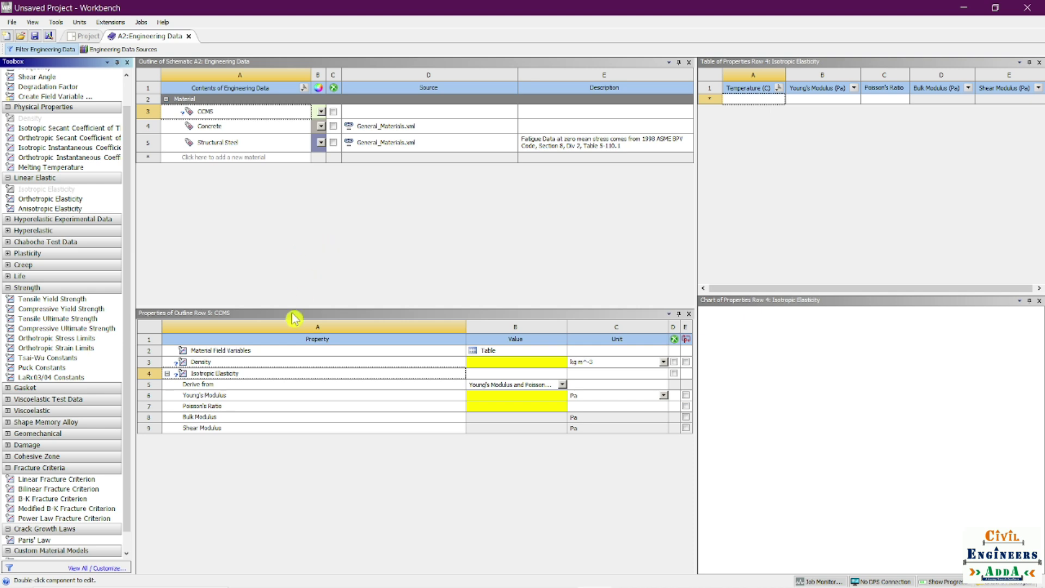
{"action": "left_click", "coordinate": [304, 396]}
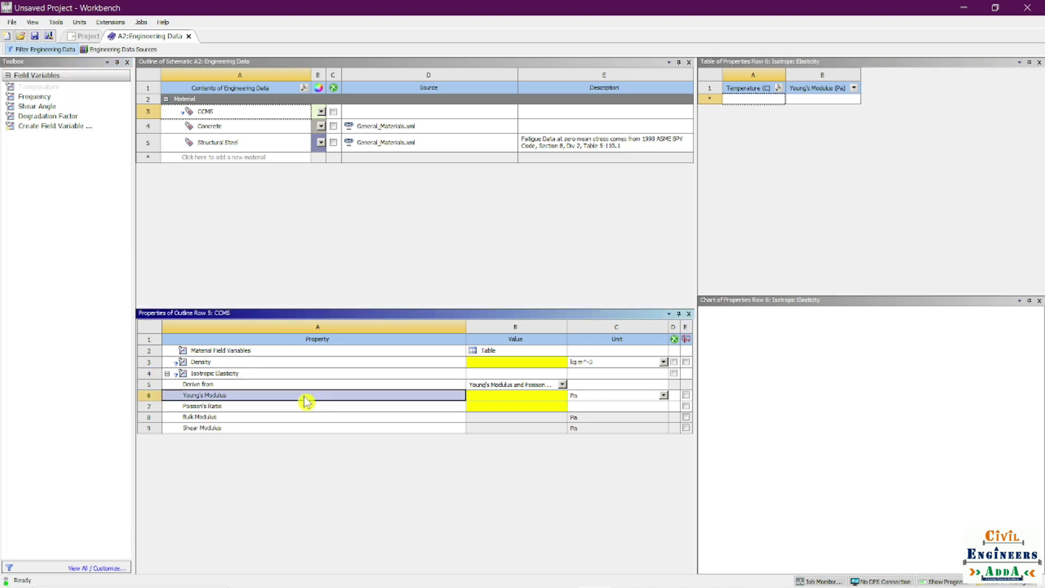
{"action": "left_click", "coordinate": [268, 407]}
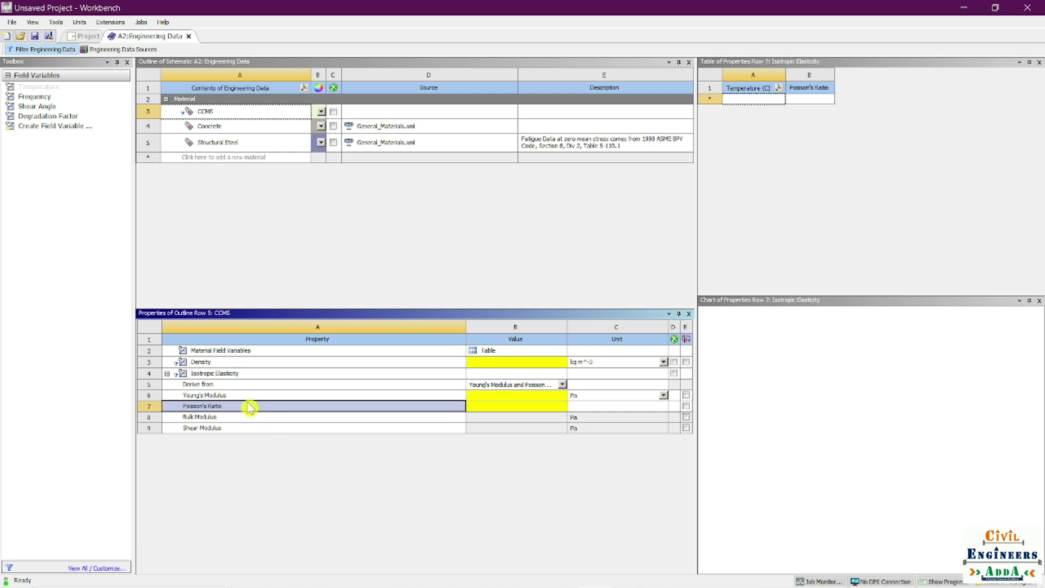
{"action": "left_click", "coordinate": [219, 418]}
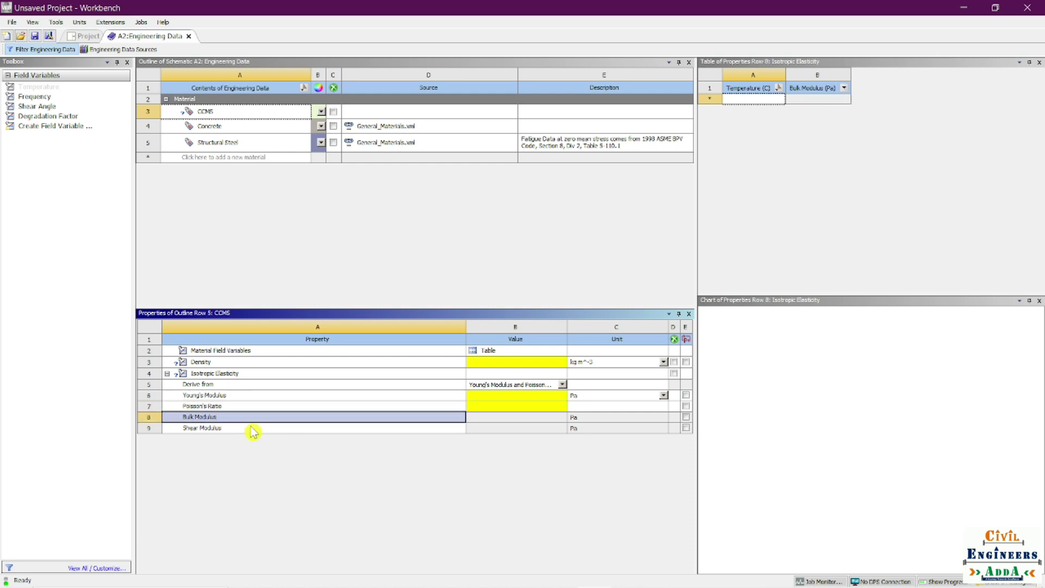
{"action": "left_click", "coordinate": [227, 430]}
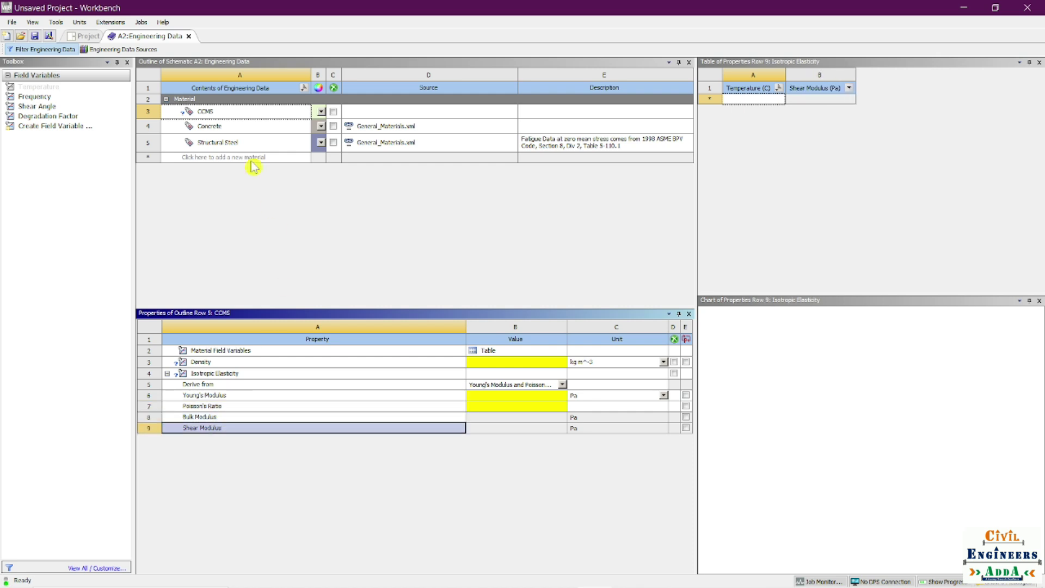
Consult the strength columns in Beams.docx and add the Compressive Ultimate Strength property to the CCMS material in Workbench.
{"action": "left_click", "coordinate": [224, 115]}
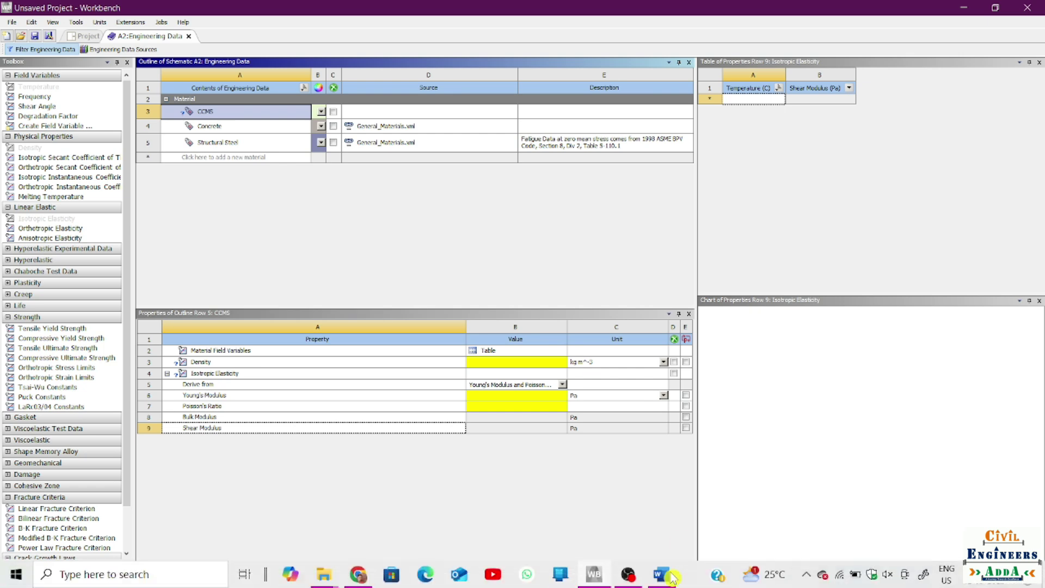
{"action": "left_click", "coordinate": [661, 576]}
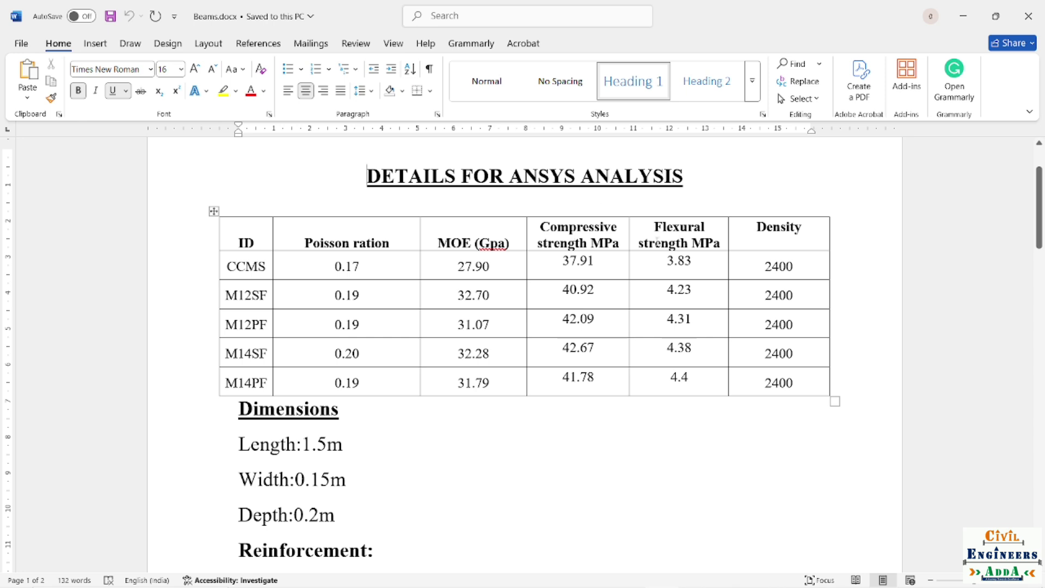
{"action": "left_click", "coordinate": [594, 574]}
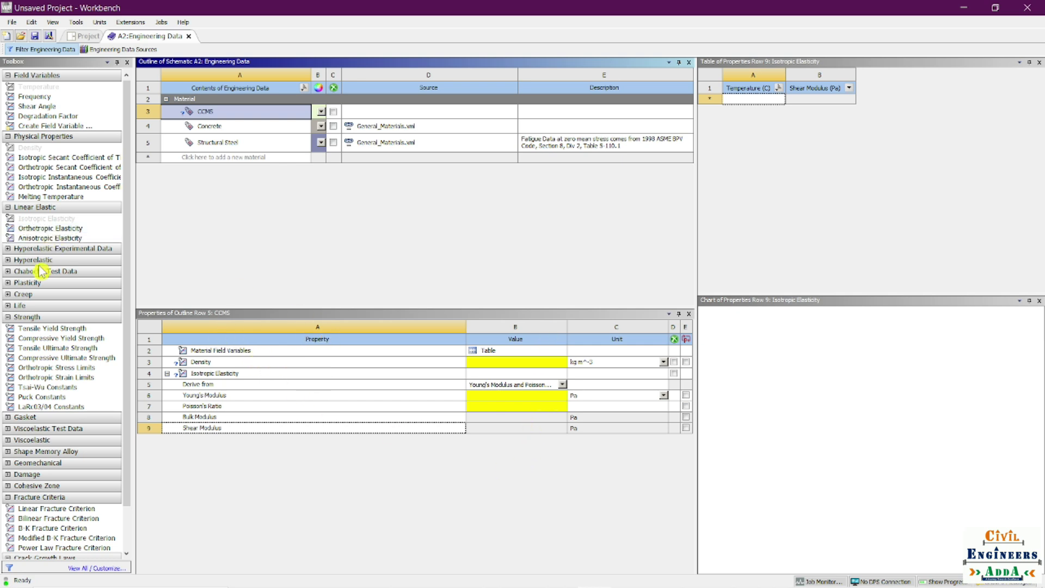
{"action": "scroll", "coordinate": [42, 281], "scroll_direction": "down", "scroll_amount": 1}
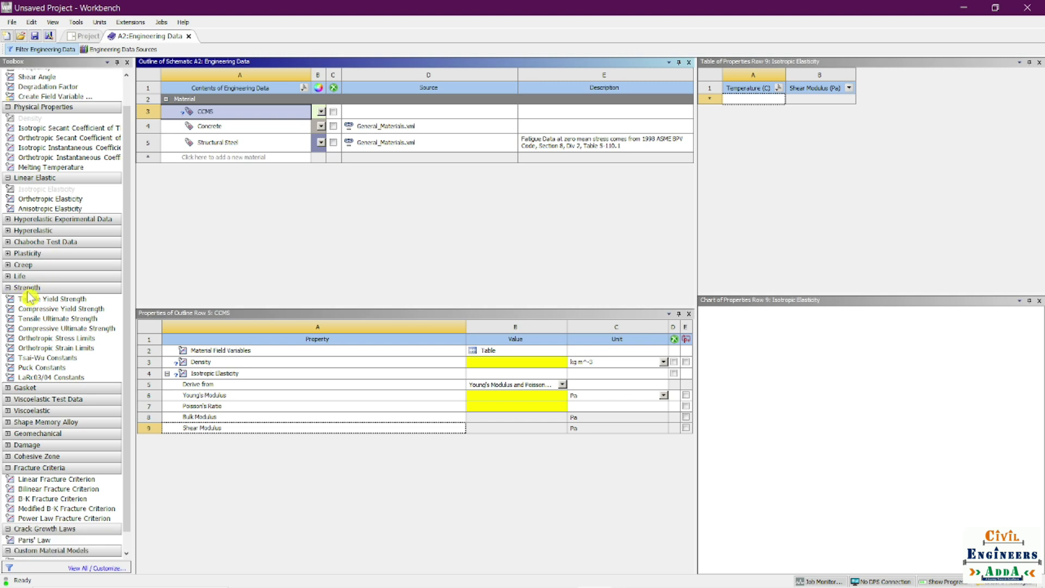
{"action": "scroll", "coordinate": [16, 292], "scroll_direction": "down", "scroll_amount": 1}
{"action": "left_click", "coordinate": [21, 280]}
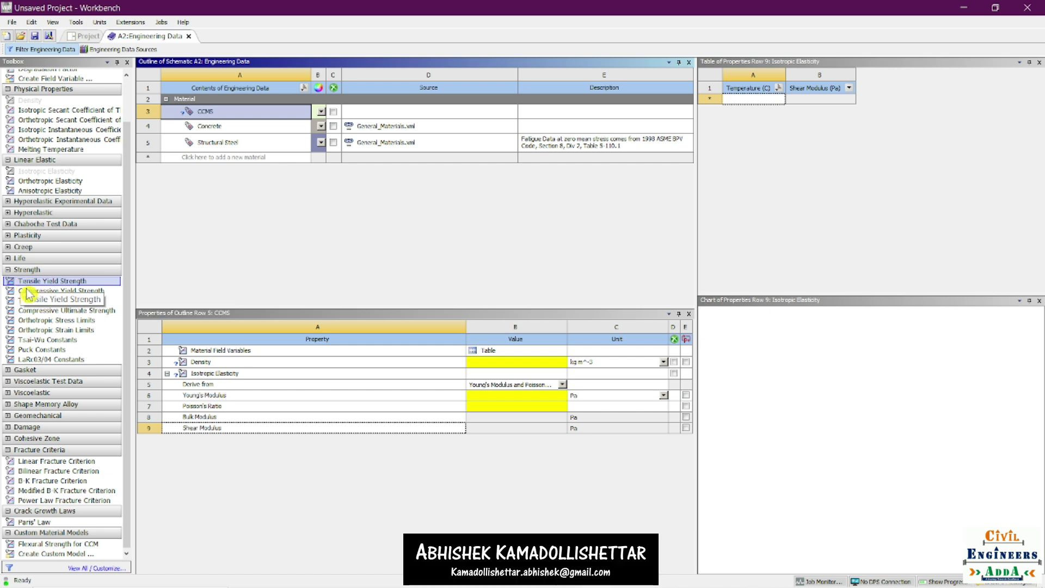
{"action": "left_click", "coordinate": [39, 311]}
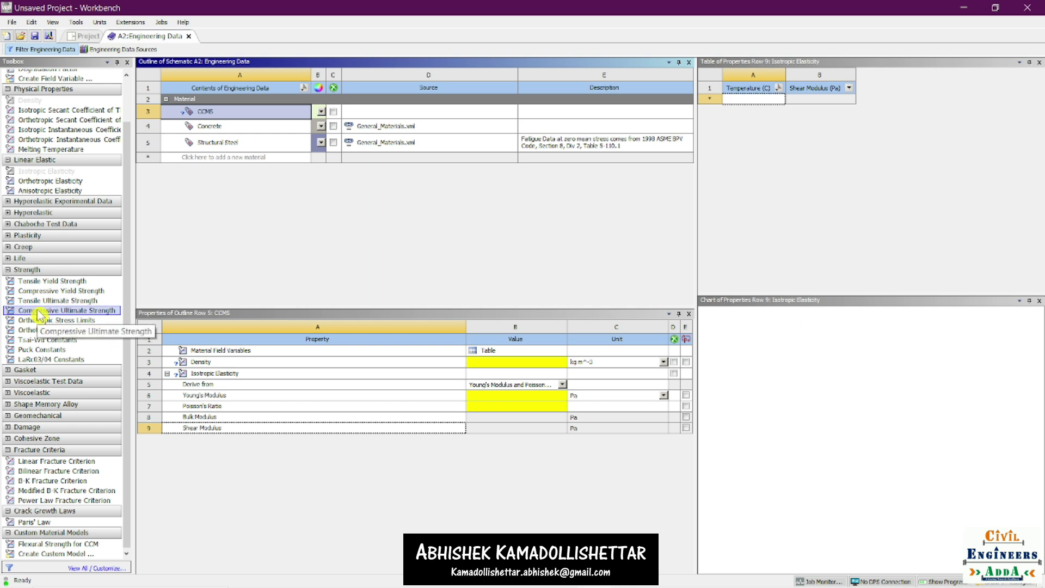
{"action": "double_click", "coordinate": [65, 311]}
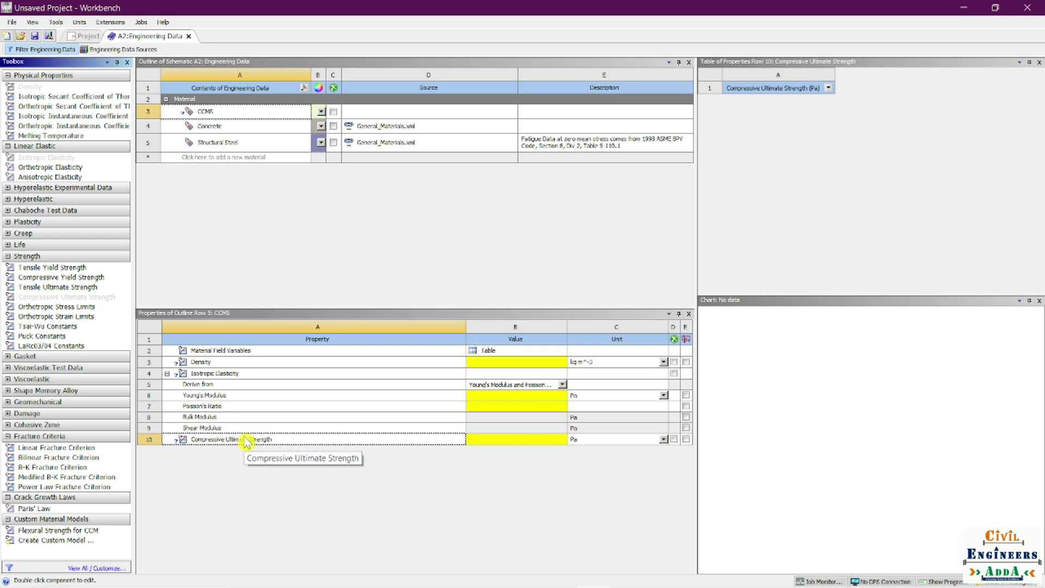
Examine the flexural strength column in the Beams.docx table, then return to Workbench and reselect the CCMS material.
{"action": "mouse_move", "coordinate": [272, 587]}
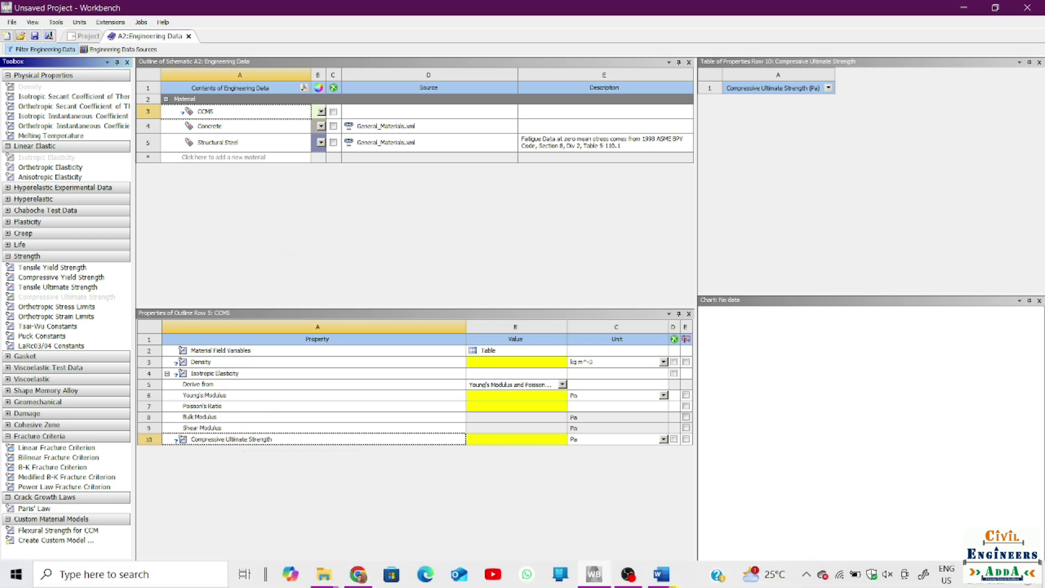
{"action": "left_click", "coordinate": [659, 576]}
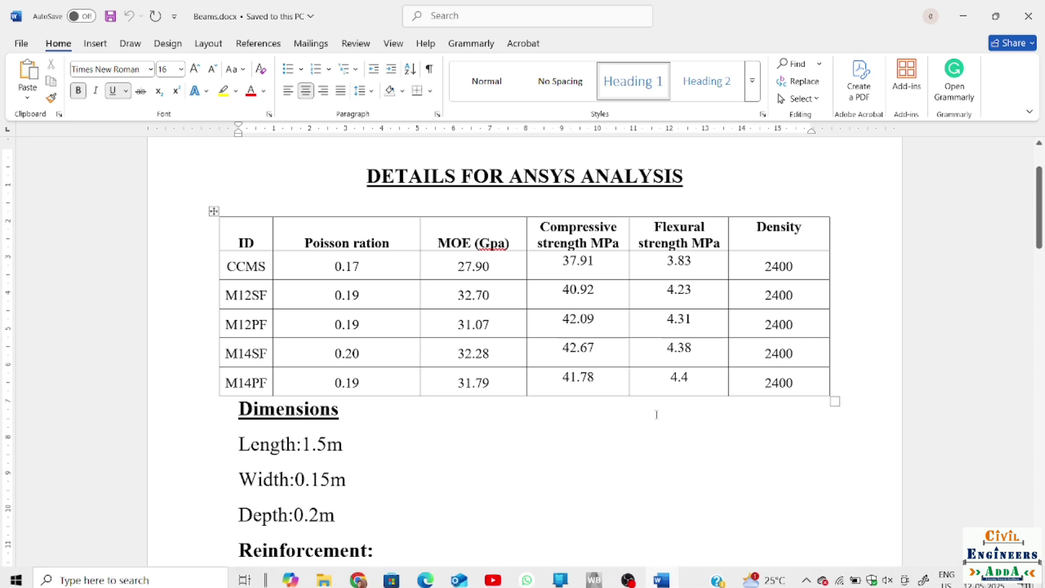
{"action": "left_click_drag", "start_coordinate": [652, 227], "coordinate": [678, 383]}
{"action": "left_click", "coordinate": [674, 439]}
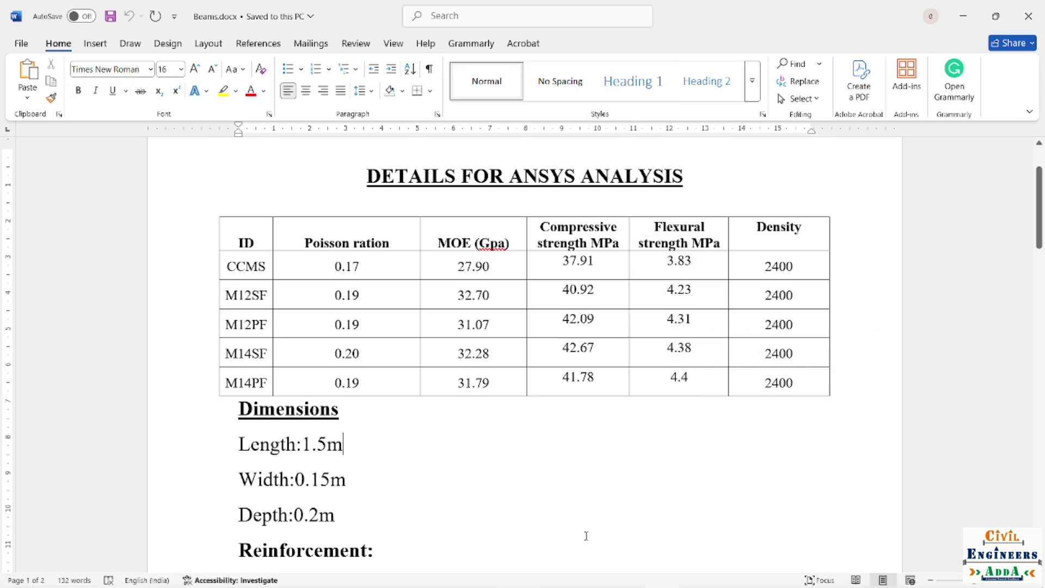
{"action": "mouse_move", "coordinate": [595, 574]}
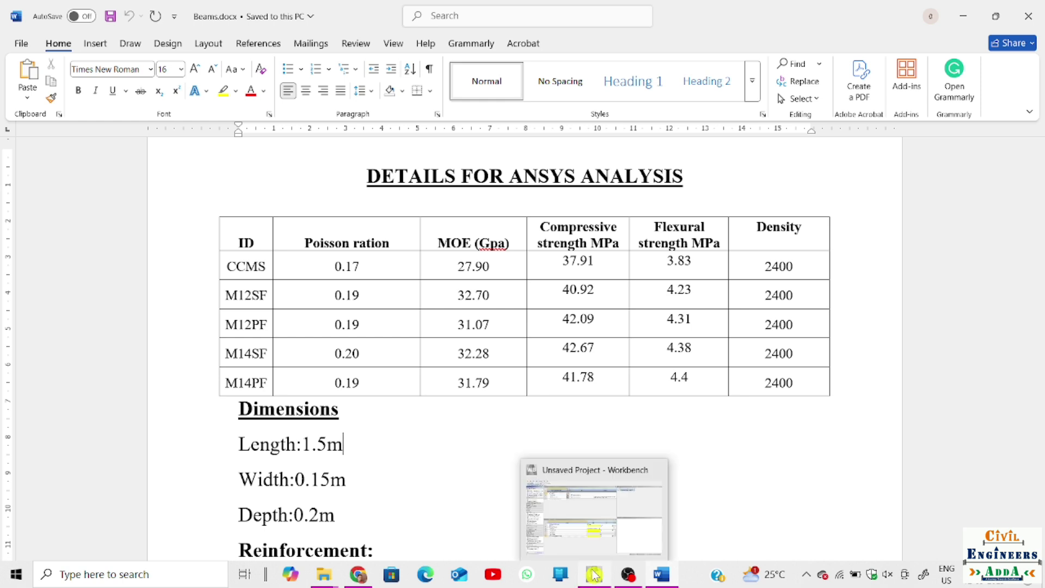
{"action": "left_click", "coordinate": [589, 528]}
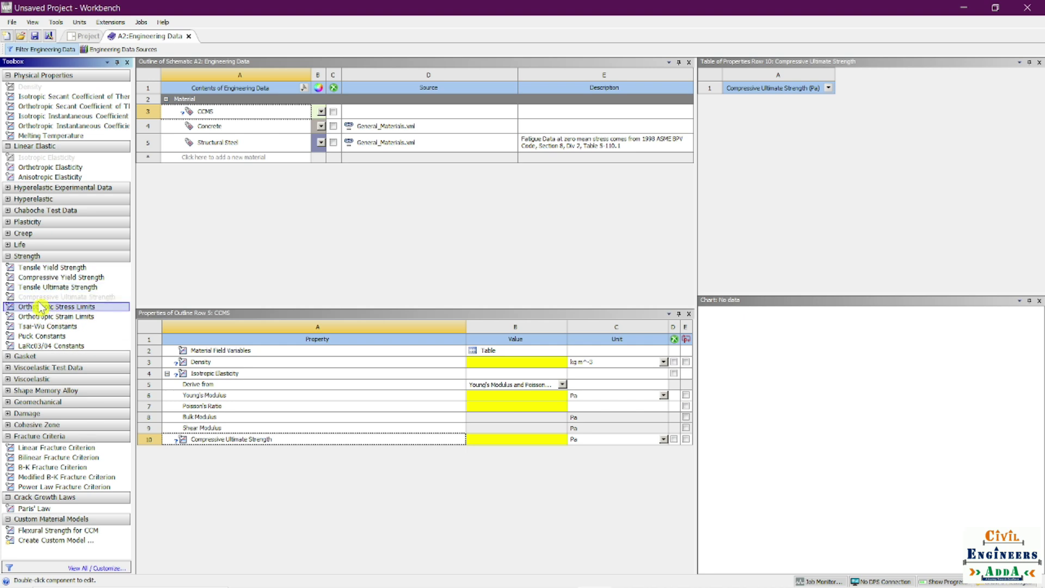
{"action": "left_click", "coordinate": [243, 111]}
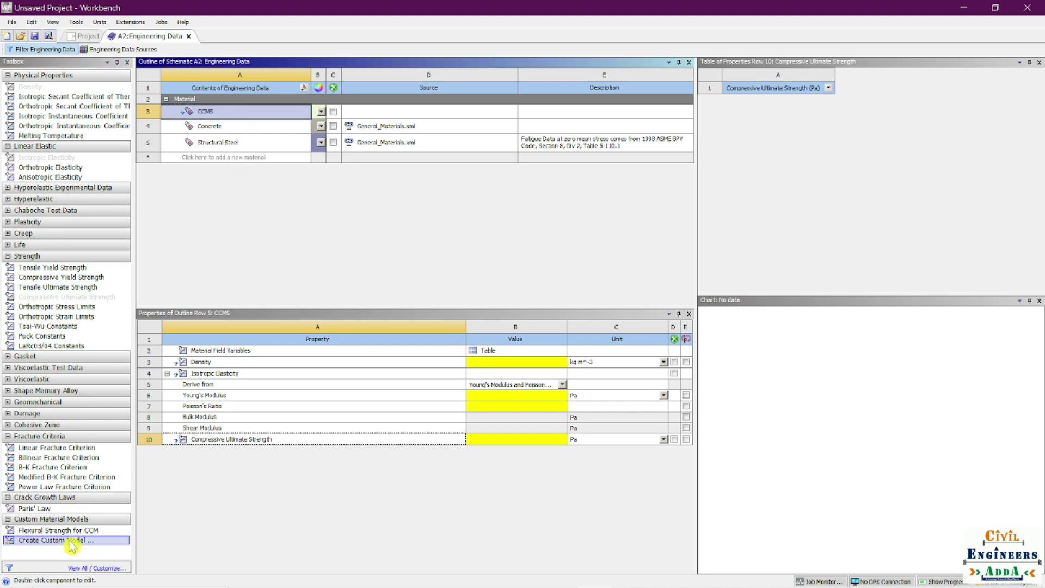
Create a custom material model named FLEXURAL STRENGTH for CCMS, keeping the type as USER.
{"action": "double_click", "coordinate": [35, 547]}
{"action": "left_click_drag", "start_coordinate": [397, 140], "coordinate": [414, 147]}
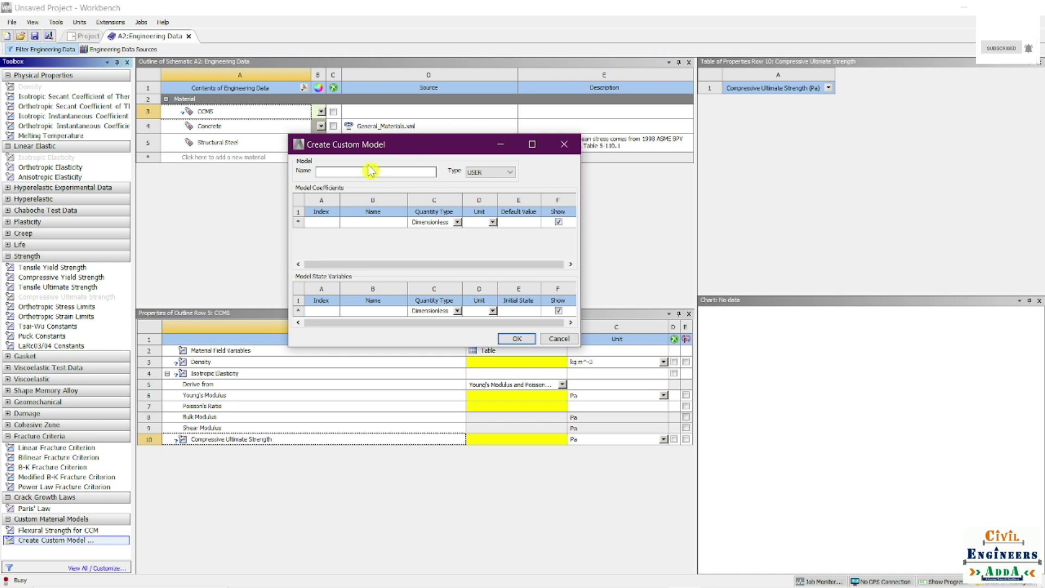
{"action": "left_click", "coordinate": [368, 174]}
{"action": "type", "text": "FLEXURAL STR"}
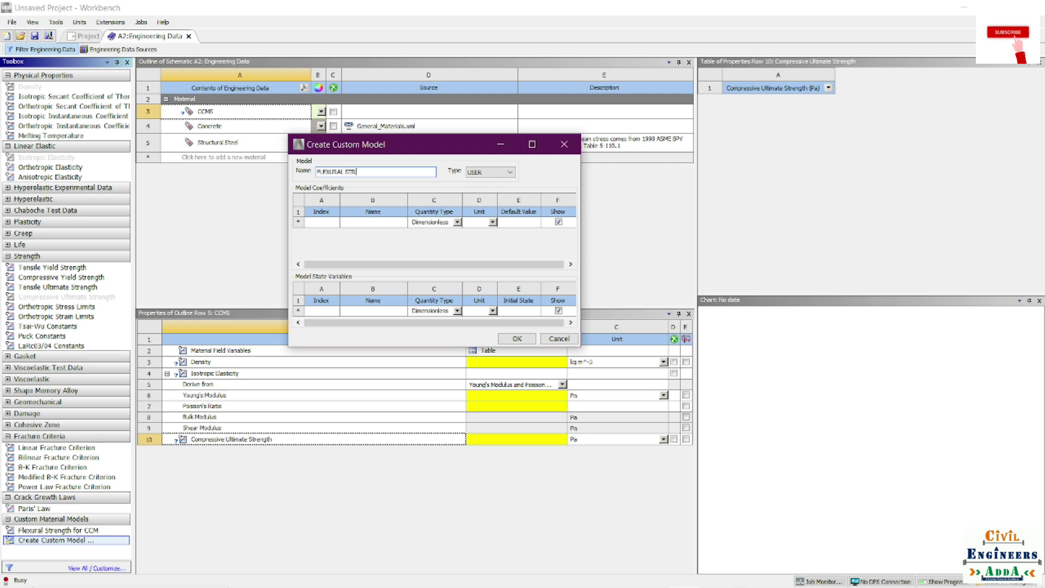
{"action": "type", "text": "ENGTH"}
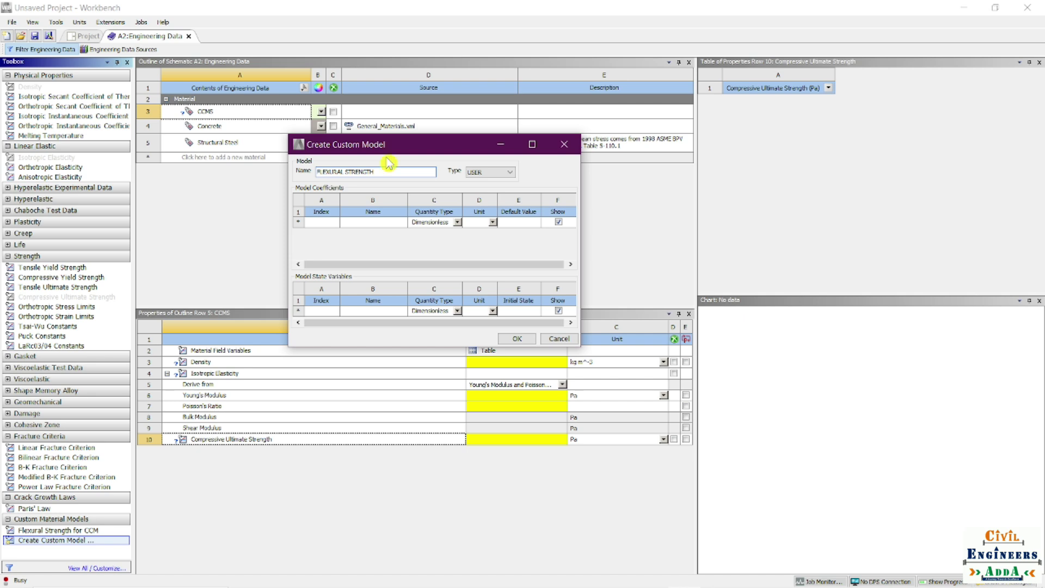
{"action": "left_click", "coordinate": [500, 173]}
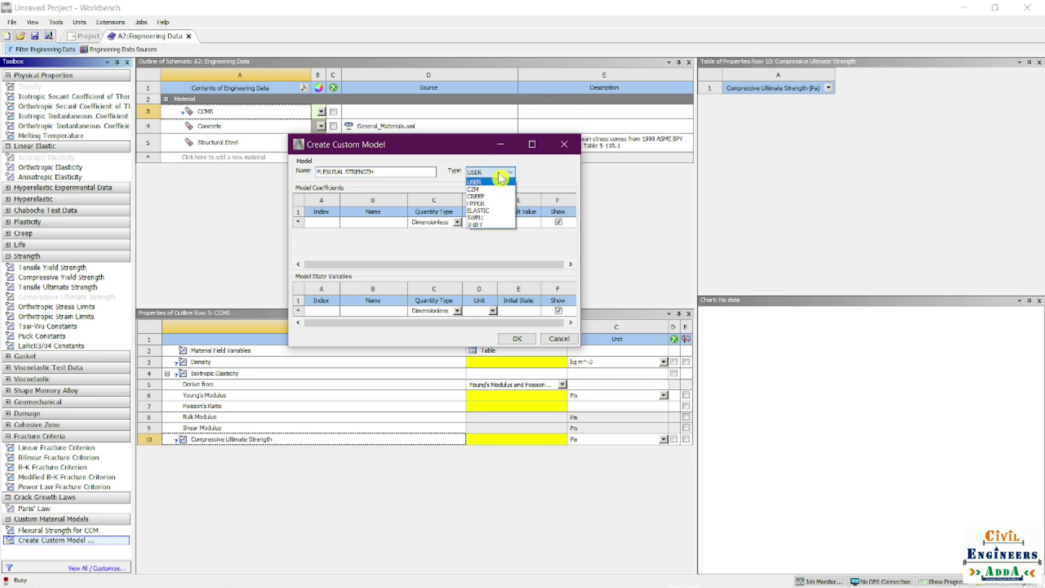
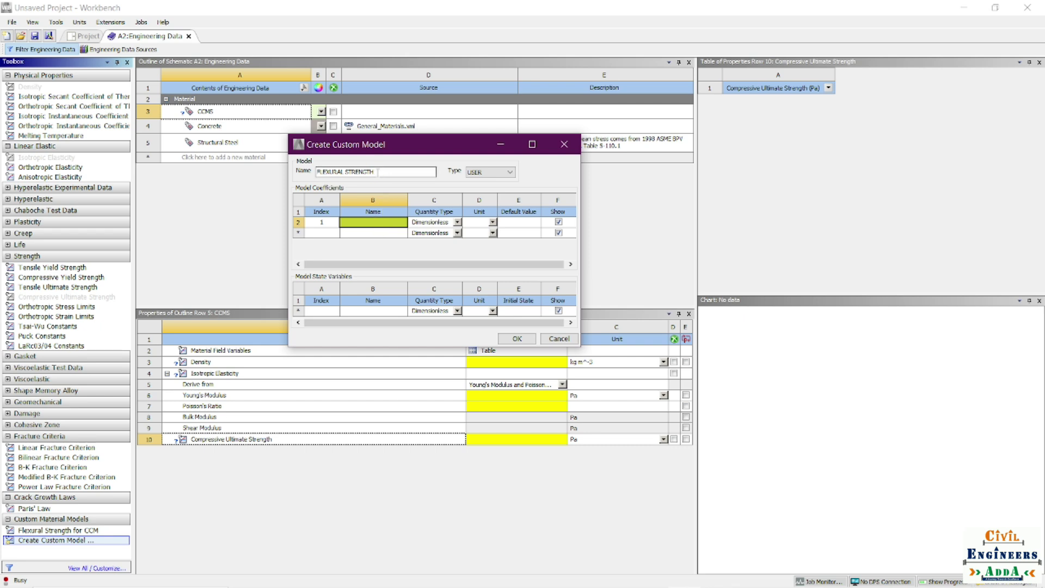
Name the first model coefficient of the FLEXURAL STRENGTH model CCMS.
{"action": "left_click_drag", "start_coordinate": [378, 172], "coordinate": [325, 172]}
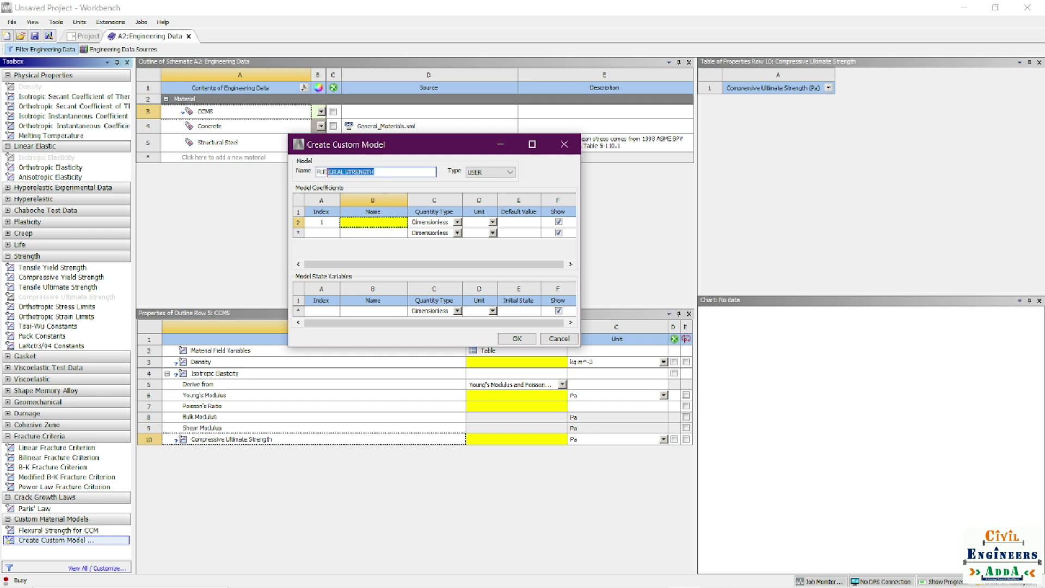
{"action": "left_click", "coordinate": [378, 224]}
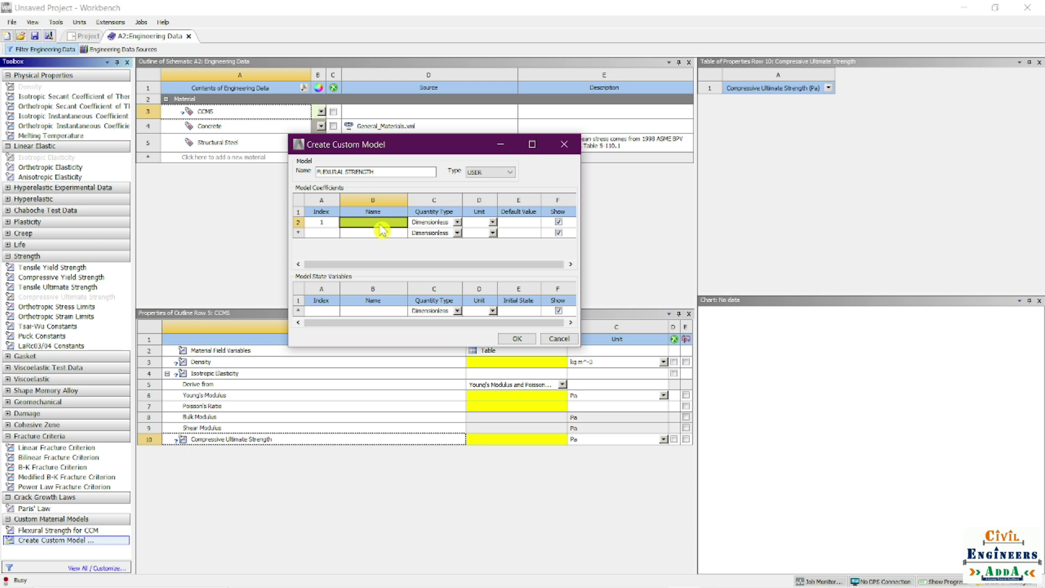
{"action": "type", "text": "CCMS"}
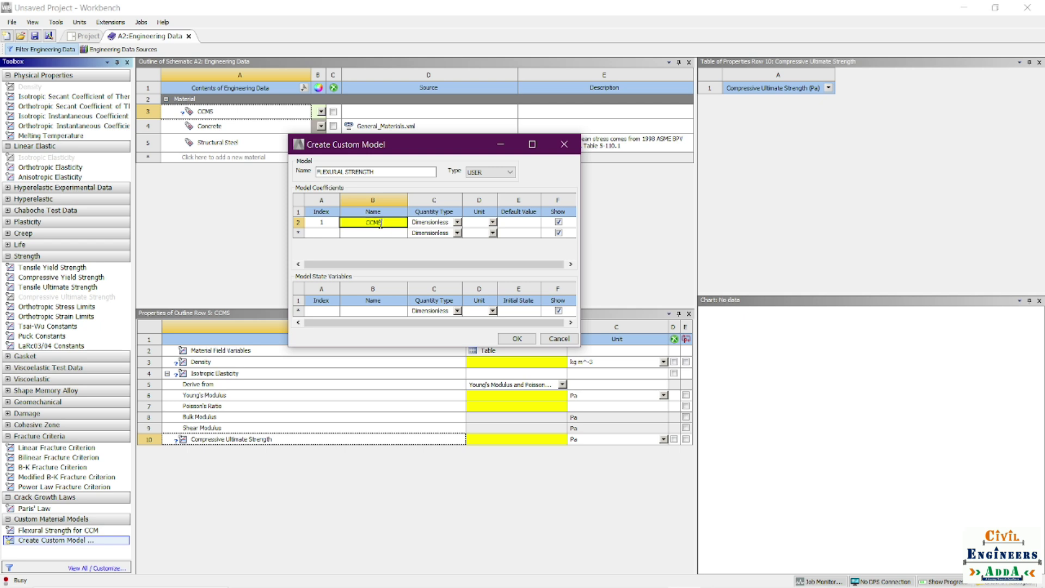
Check the property table in Beams.docx, return to Workbench, and set the CCMS coefficient's quantity type to Strength.
{"action": "left_click", "coordinate": [459, 225]}
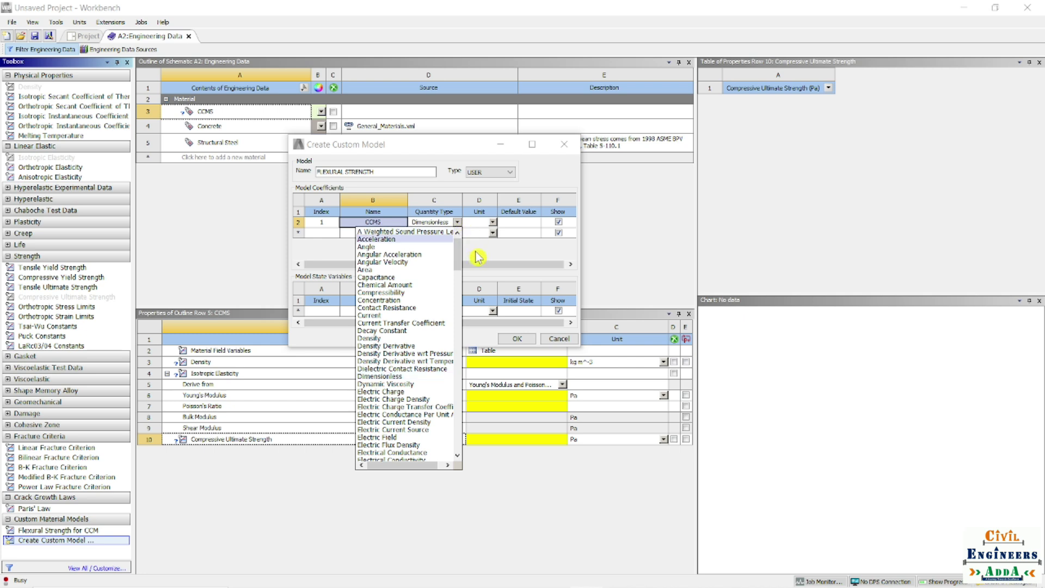
{"action": "key", "text": "alt+Tab"}
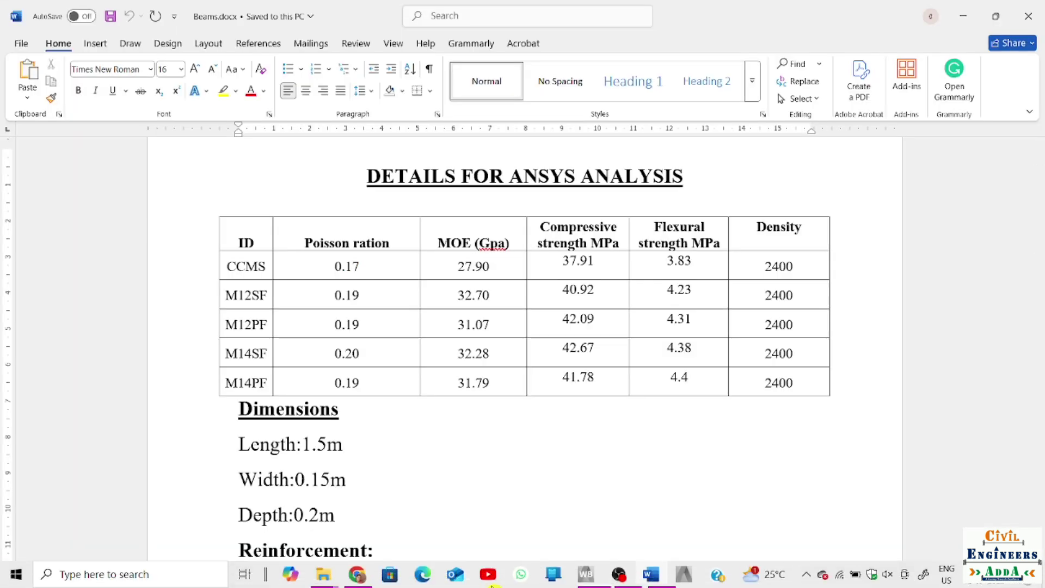
{"action": "left_click", "coordinate": [585, 574]}
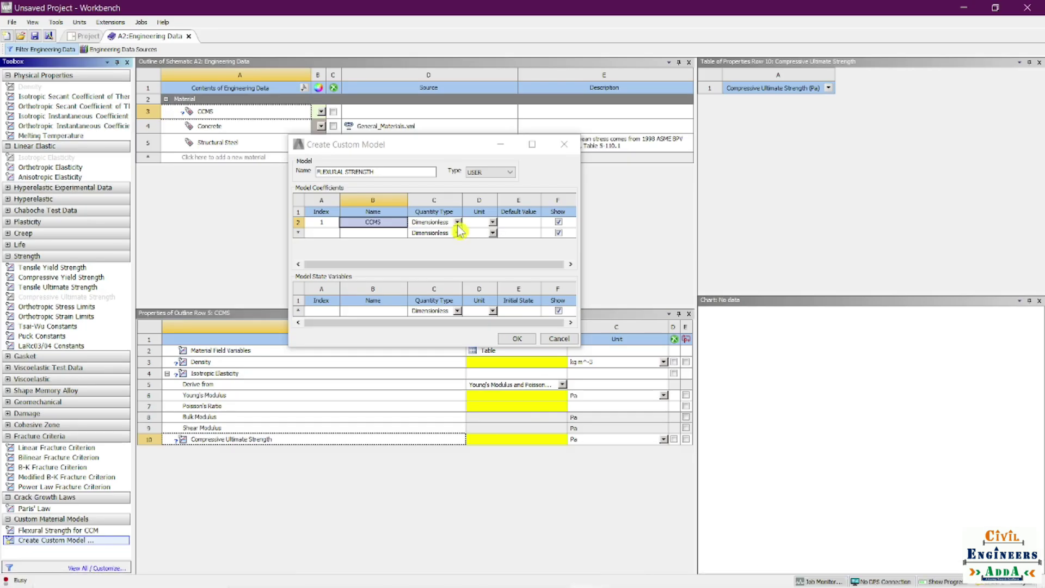
{"action": "left_click", "coordinate": [457, 223]}
{"action": "scroll", "coordinate": [416, 426], "scroll_direction": "down", "scroll_amount": 10}
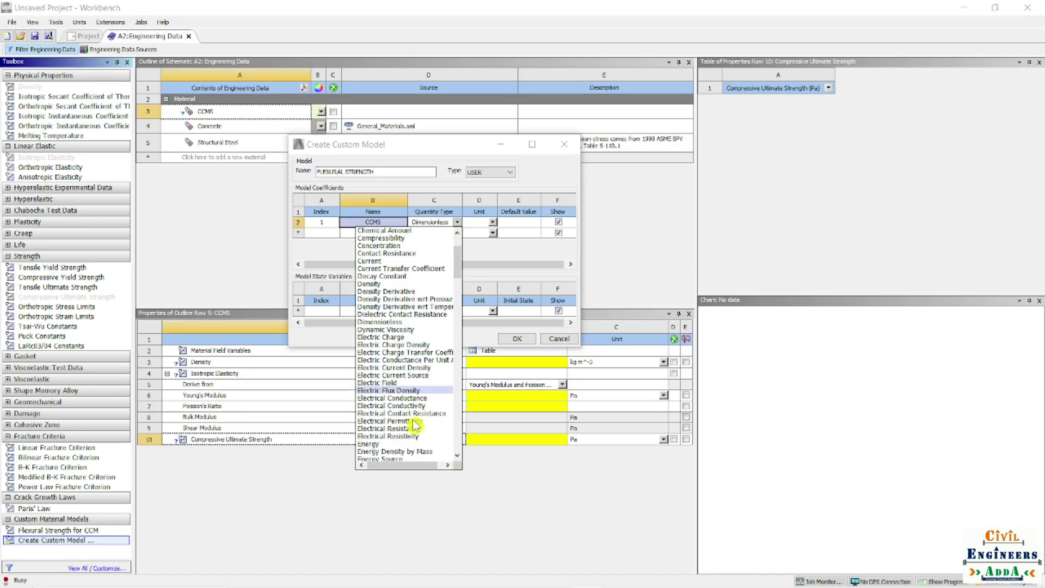
{"action": "scroll", "coordinate": [416, 426], "scroll_direction": "down", "scroll_amount": 15}
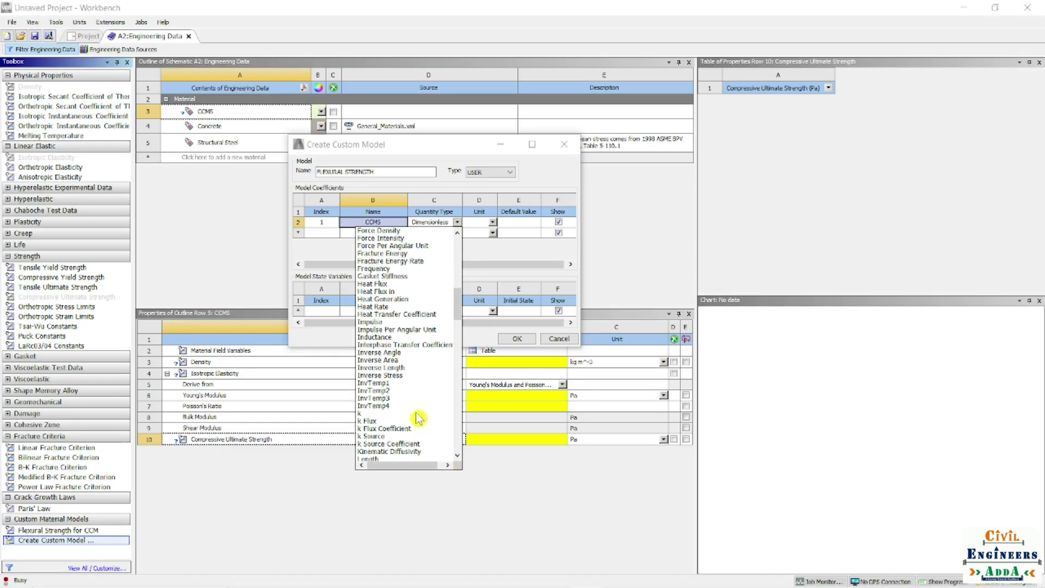
{"action": "scroll", "coordinate": [418, 419], "scroll_direction": "down", "scroll_amount": 15}
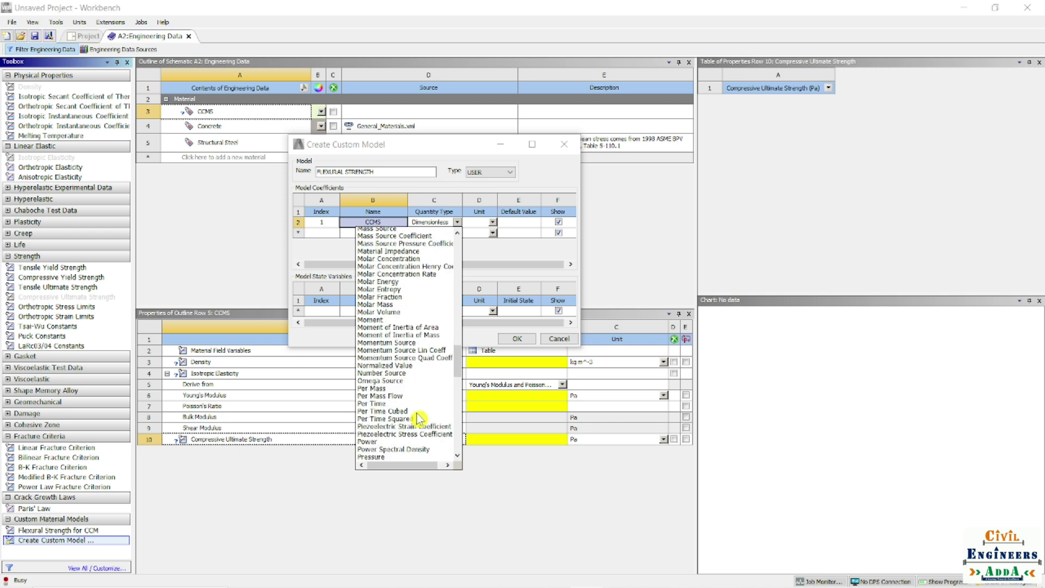
{"action": "scroll", "coordinate": [414, 417], "scroll_direction": "down", "scroll_amount": 10}
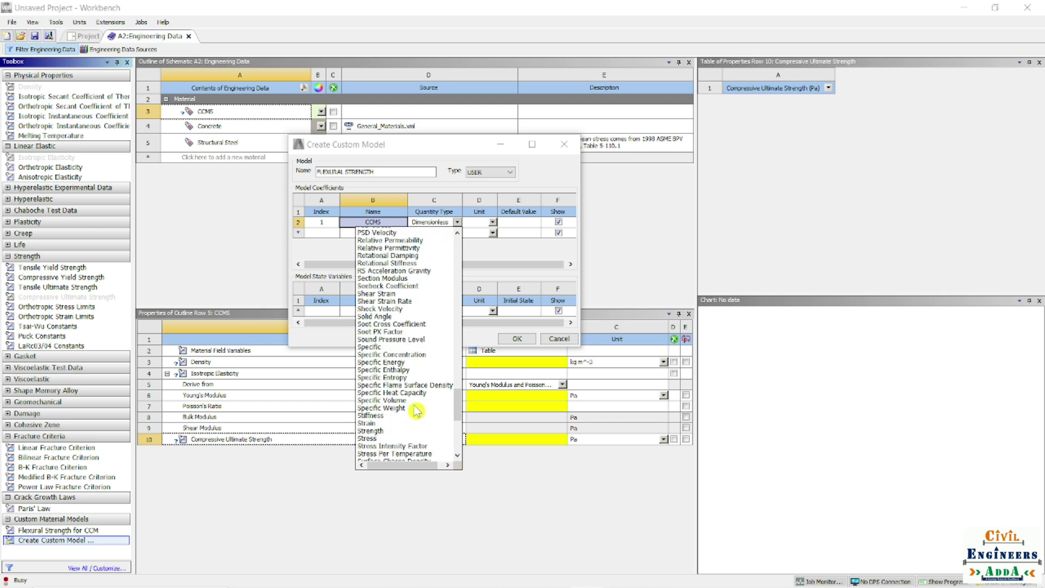
{"action": "left_click", "coordinate": [391, 431]}
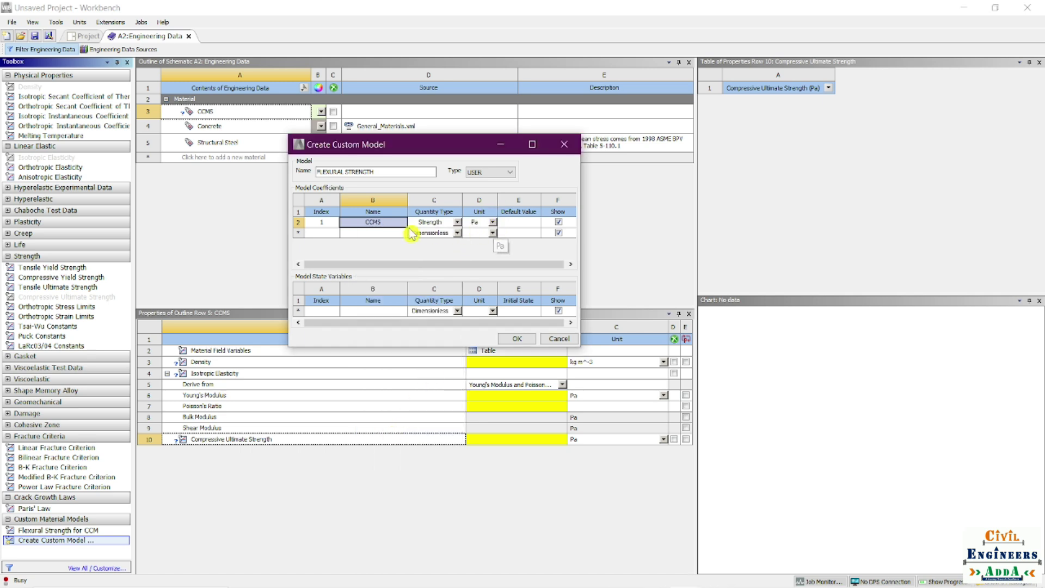
Switch to Beams.docx, highlight the CCMS flexural strength value in yellow, and return to the custom model in Workbench.
{"action": "left_click", "coordinate": [519, 223]}
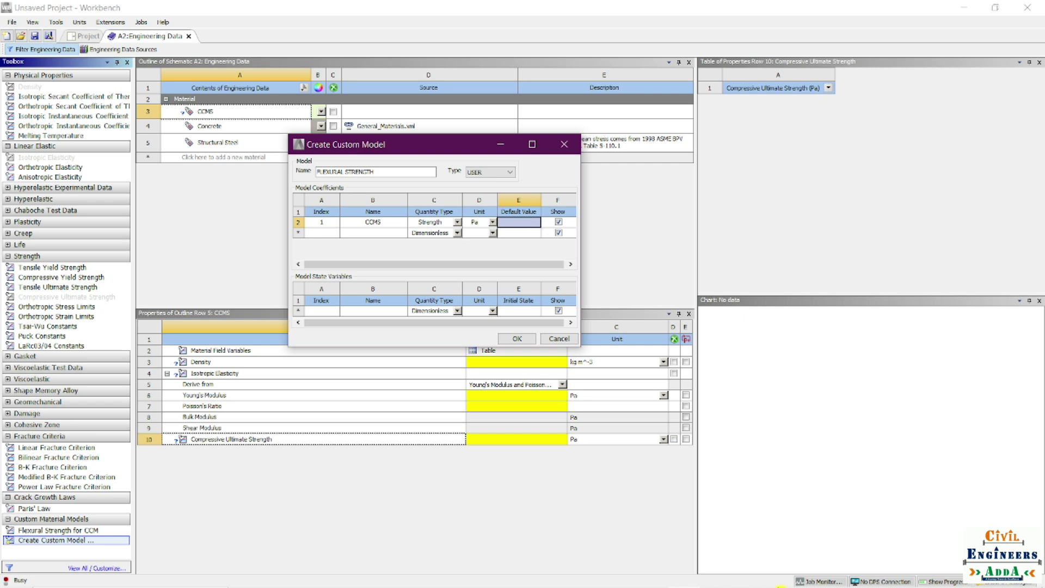
{"action": "left_click", "coordinate": [510, 144]}
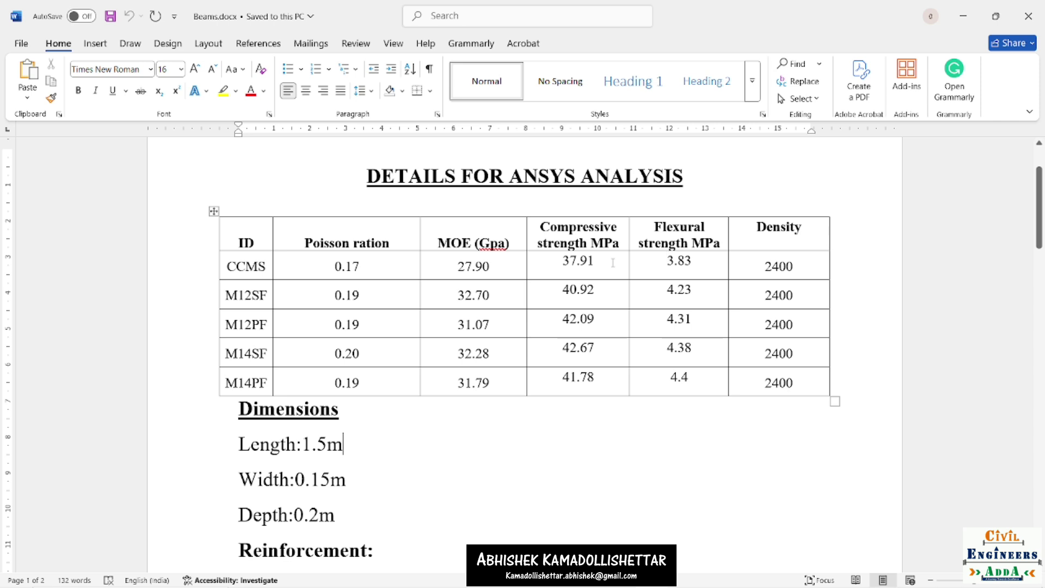
{"action": "left_click_drag", "start_coordinate": [716, 264], "coordinate": [667, 262]}
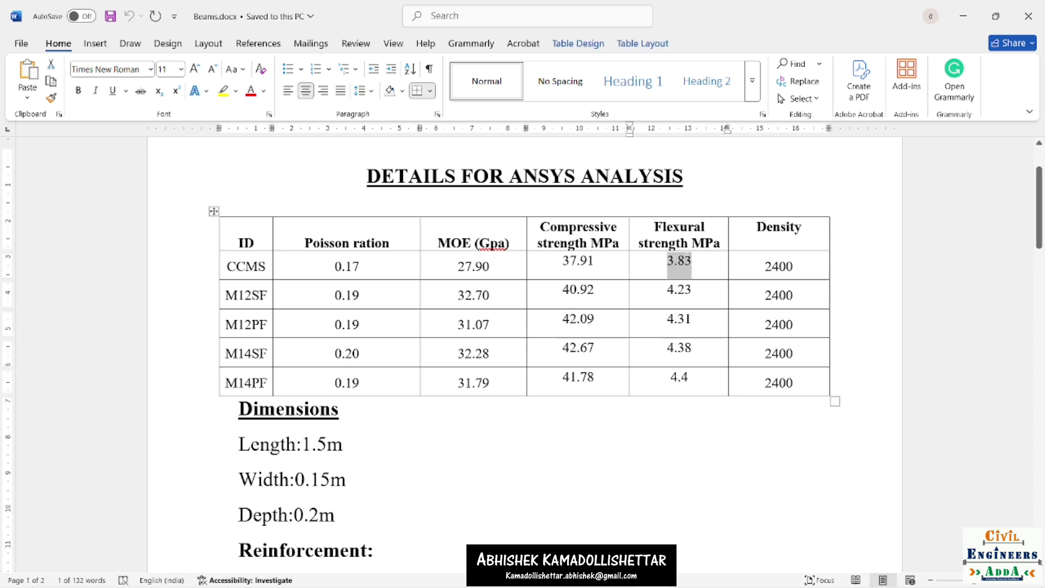
{"action": "left_click", "coordinate": [223, 91]}
{"action": "mouse_move", "coordinate": [621, 581]}
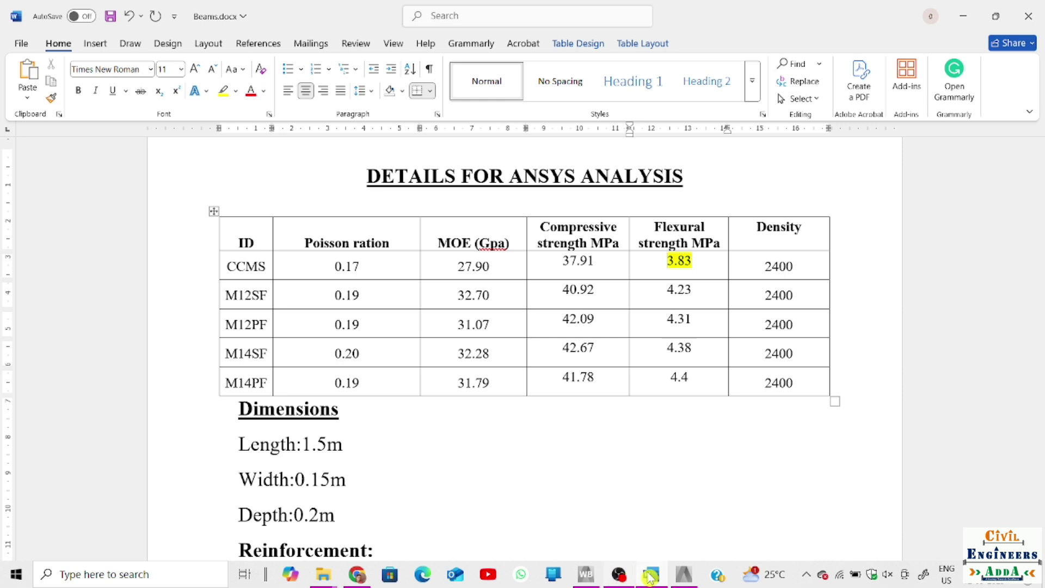
{"action": "left_click", "coordinate": [583, 576]}
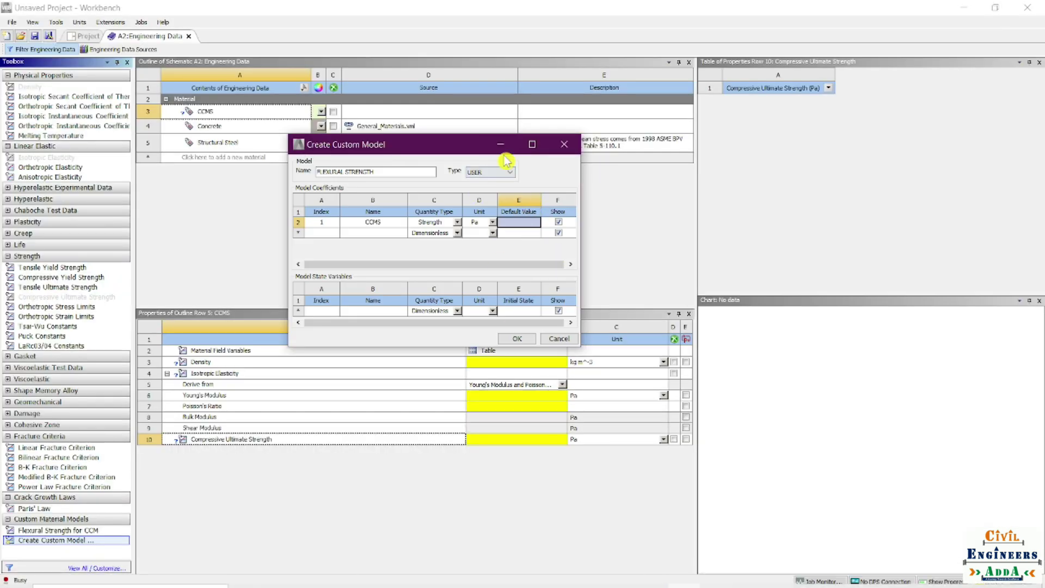
{"action": "left_click", "coordinate": [684, 576]}
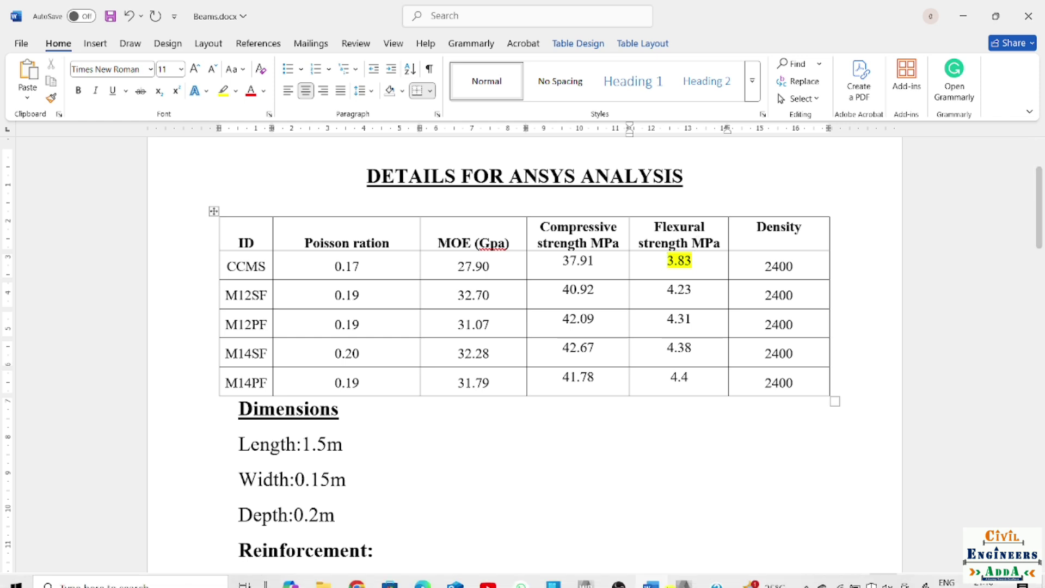
{"action": "left_click", "coordinate": [586, 575]}
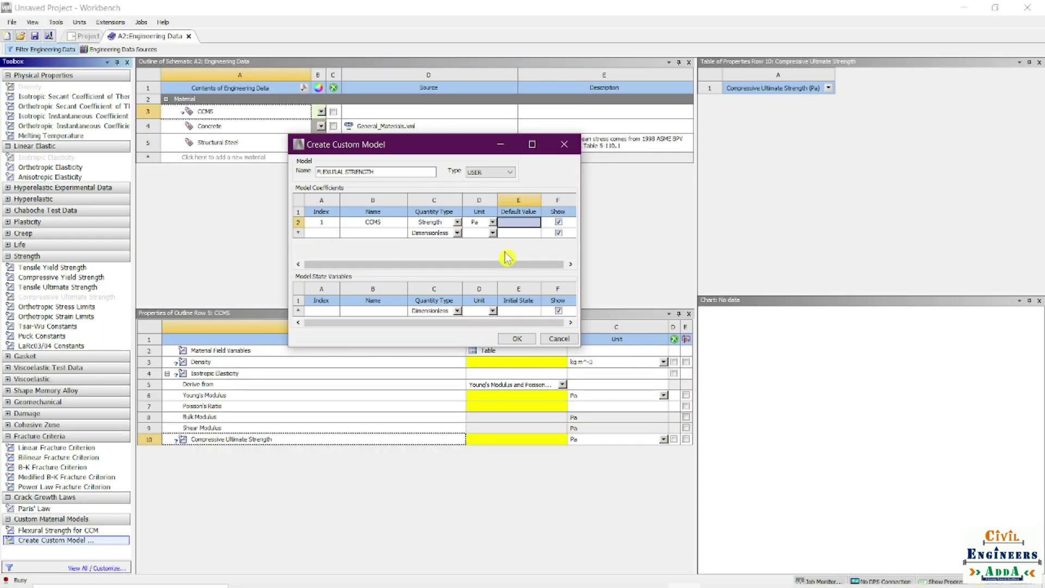
Set the CCMS coefficient's unit to MPa and its default value to 3.83.
{"action": "left_click", "coordinate": [492, 222]}
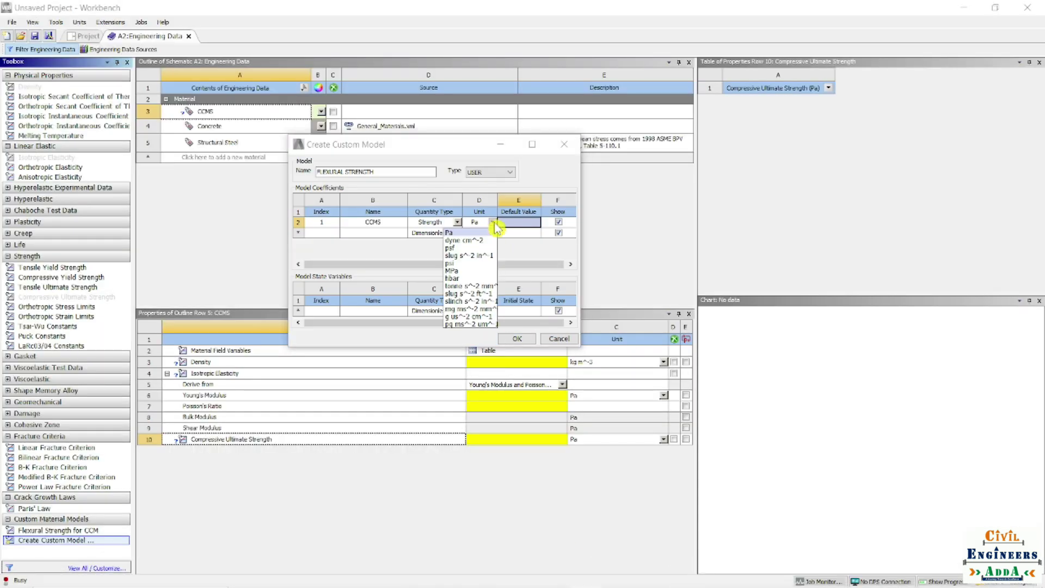
{"action": "left_click", "coordinate": [472, 270]}
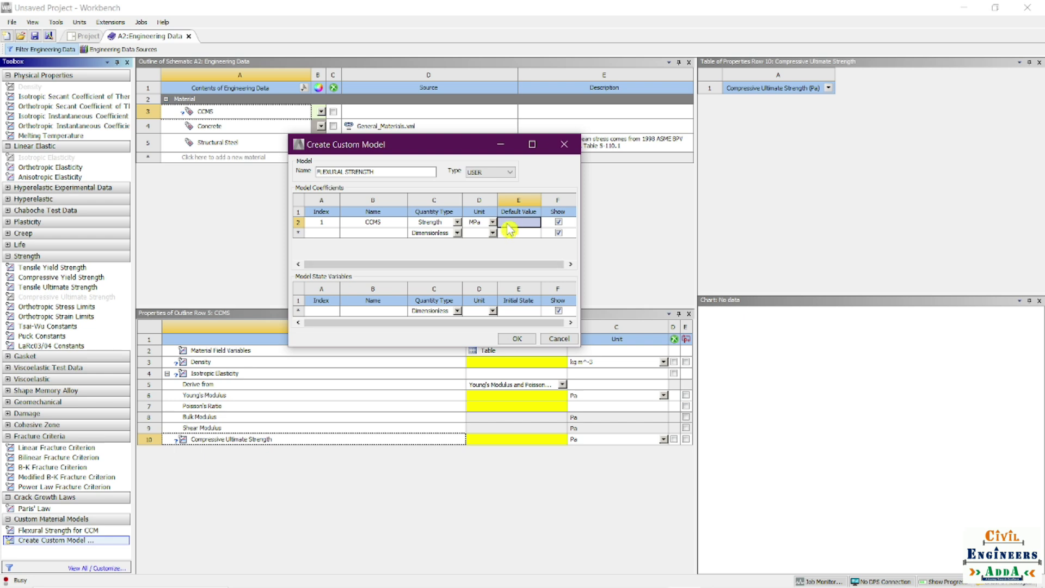
{"action": "type", "text": "3"}
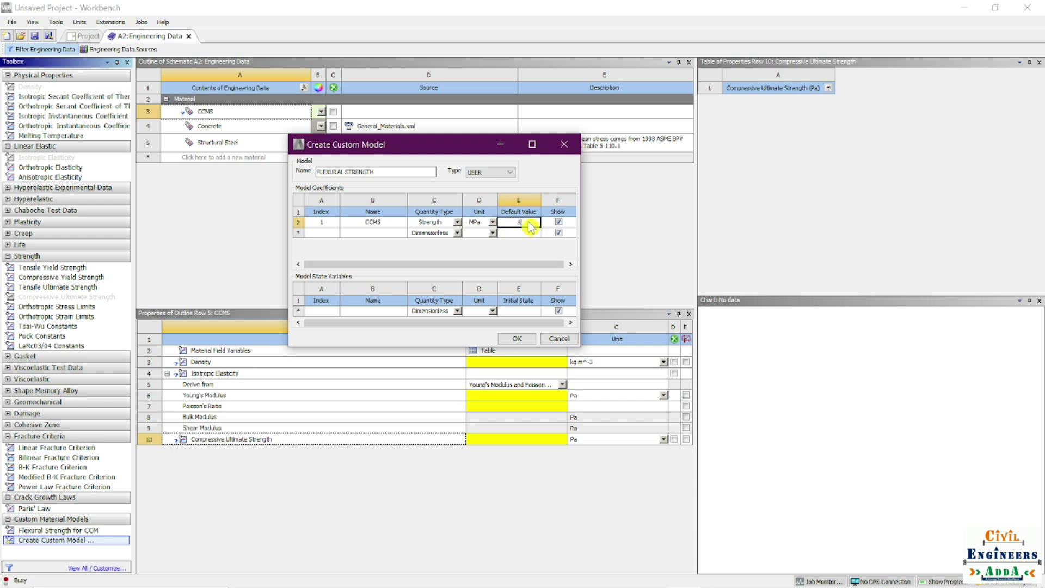
{"action": "type", "text": ".83"}
{"action": "key", "text": "Return"}
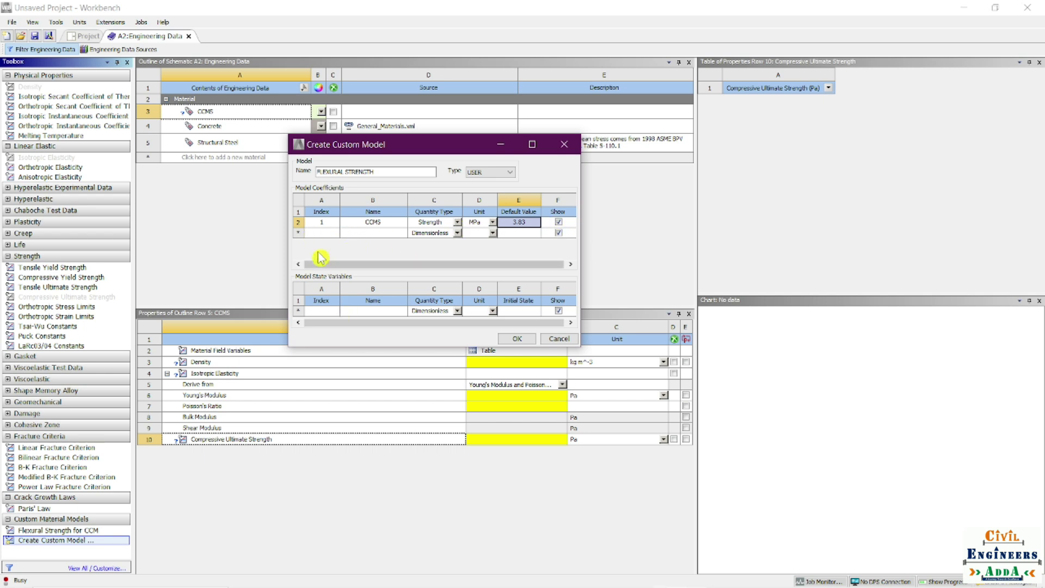
Review the coefficient's entries, confirm the custom model, and expand the FLEXURAL STRENGTH property of the CCMS material.
{"action": "left_click", "coordinate": [381, 264]}
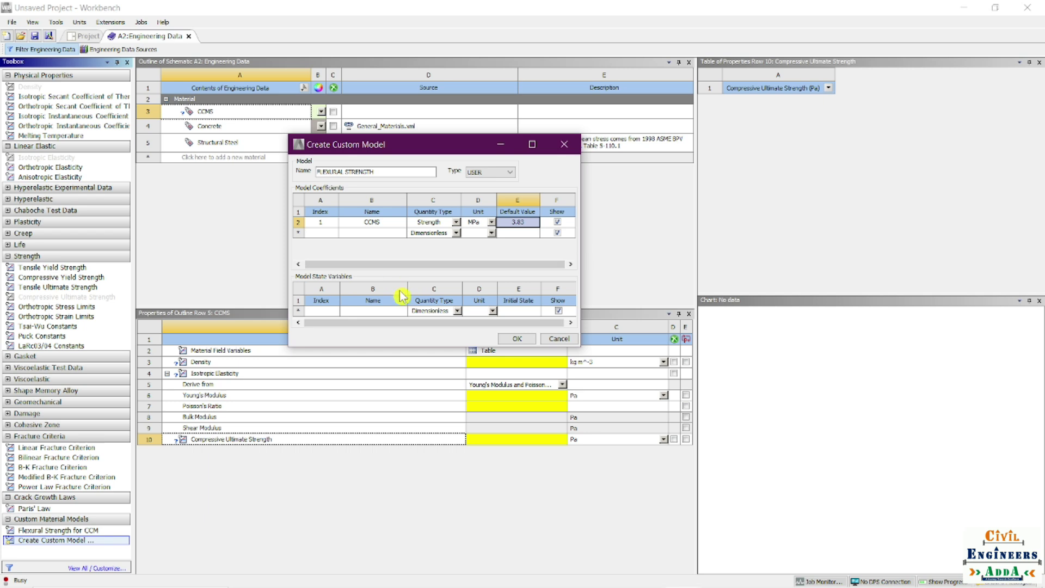
{"action": "left_click", "coordinate": [334, 225]}
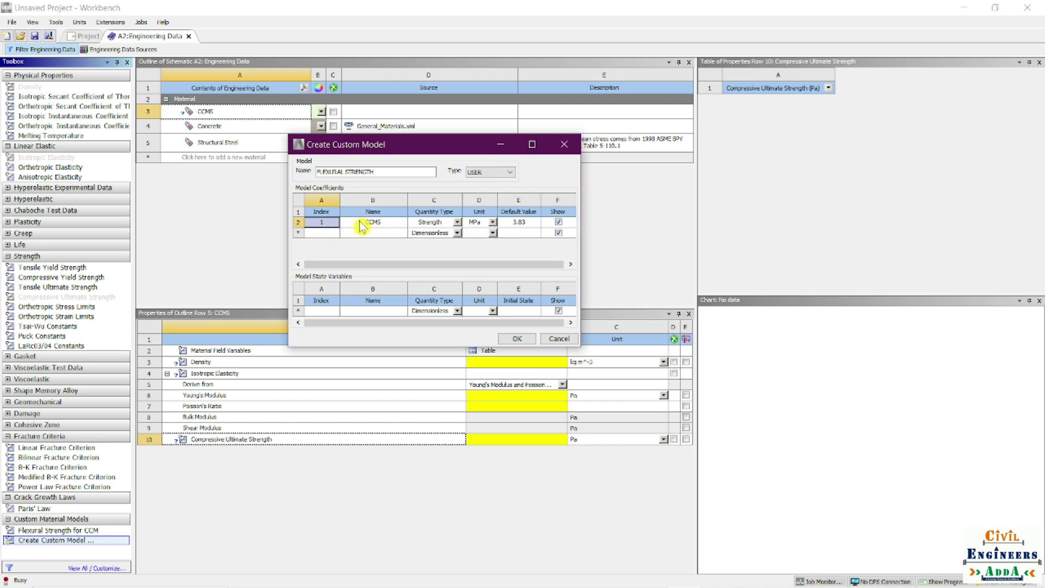
{"action": "left_click", "coordinate": [385, 228]}
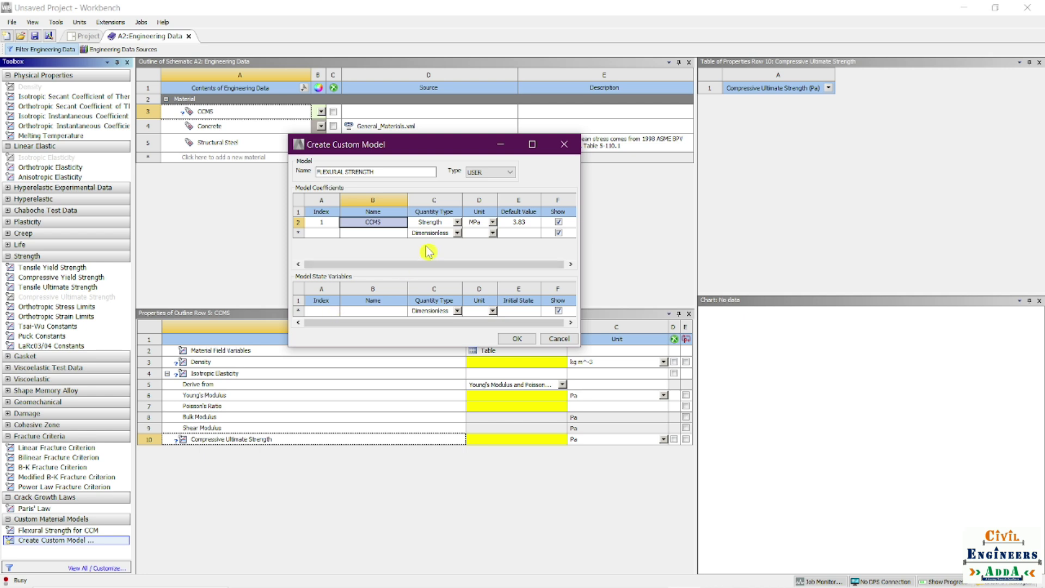
{"action": "left_click", "coordinate": [516, 340]}
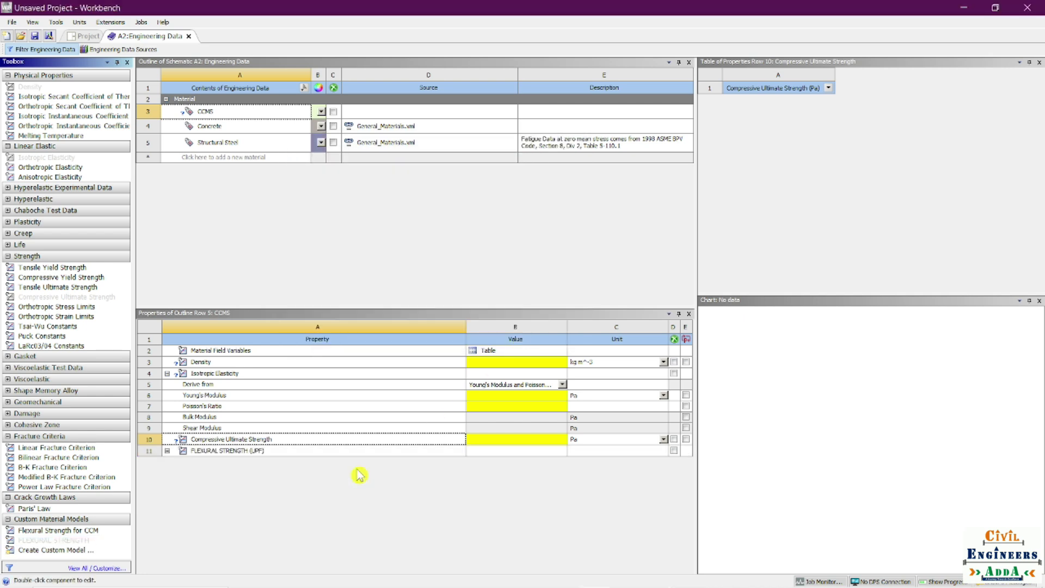
{"action": "left_click", "coordinate": [168, 451]}
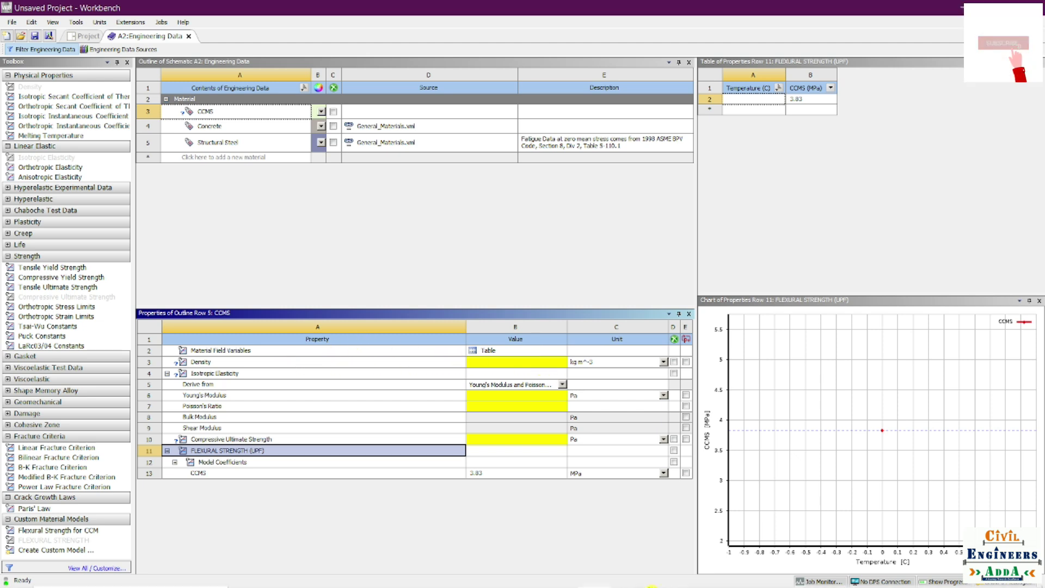
Consult the Beams.docx table, return to Workbench, and set the CCMS material's density to 2700 kg m^-3.
{"action": "left_click", "coordinate": [664, 576]}
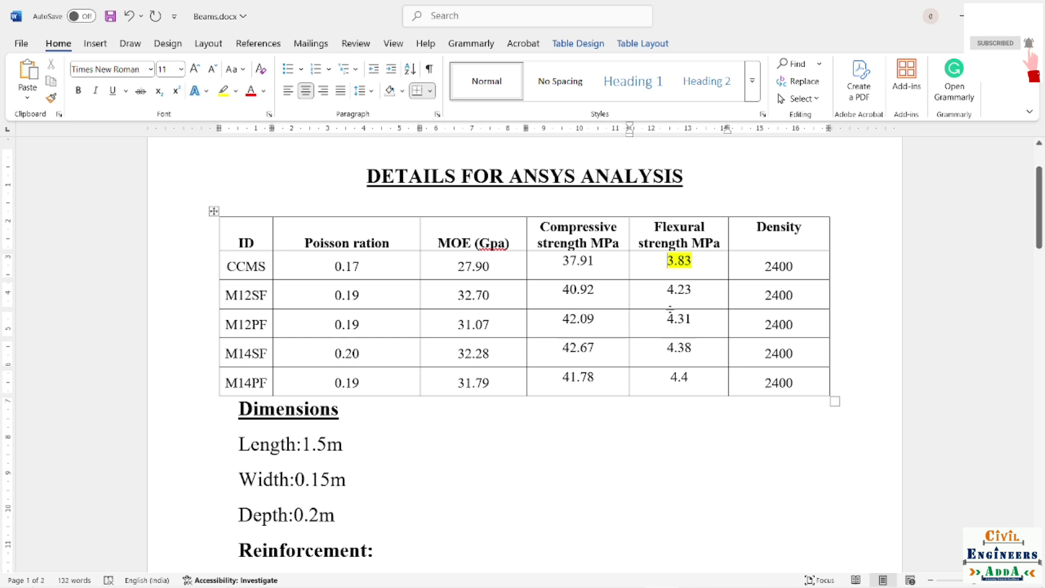
{"action": "key", "text": "alt+Tab"}
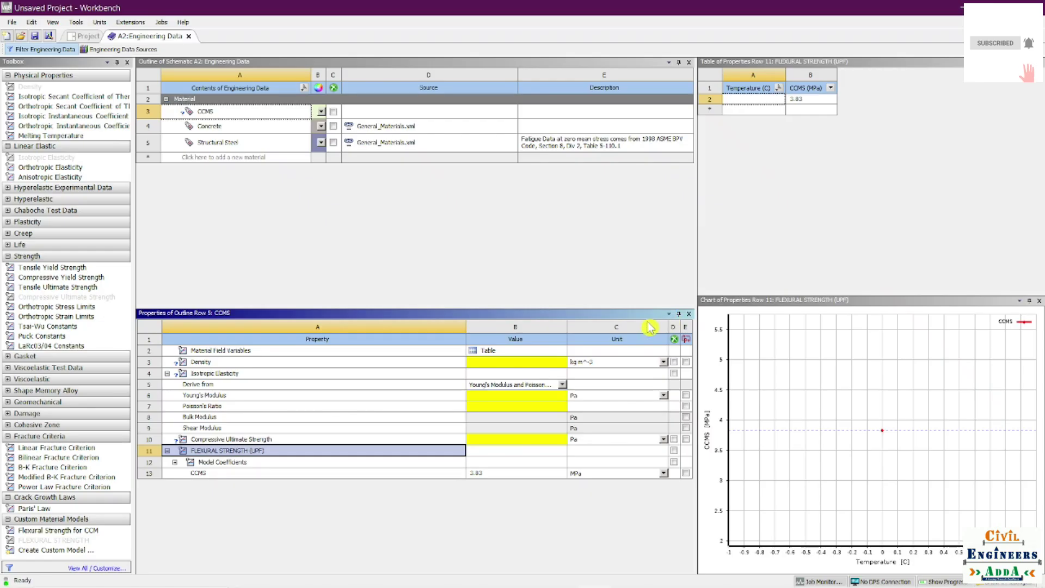
{"action": "left_click", "coordinate": [499, 362]}
{"action": "type", "text": "2700"}
{"action": "key", "text": "Return"}
Consult the MOE column in Beams.docx, return to Workbench, and set the CCMS material's Young's modulus to 27900 MPa.
{"action": "left_click", "coordinate": [498, 395]}
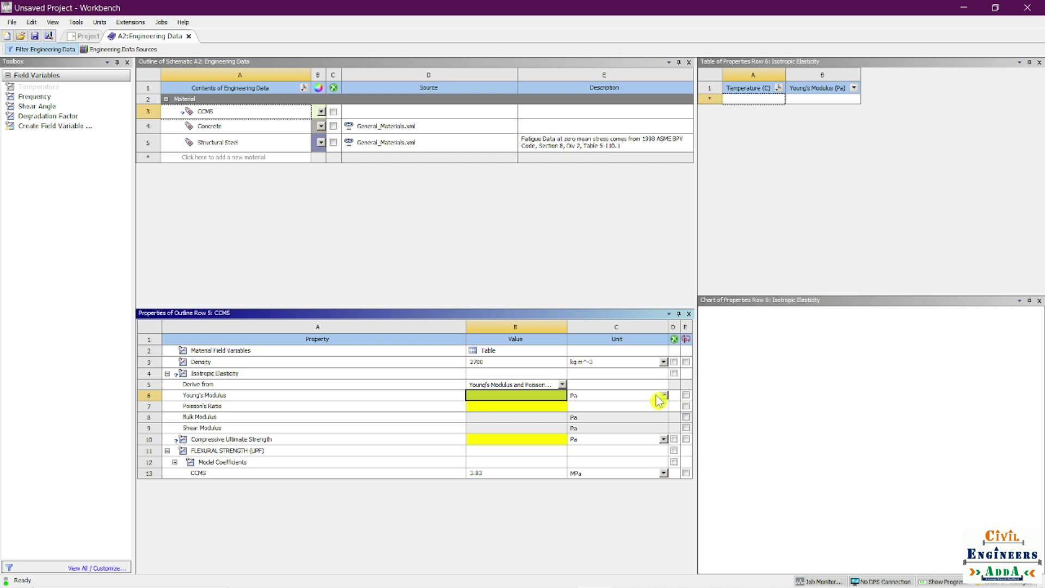
{"action": "key", "text": "alt+Tab"}
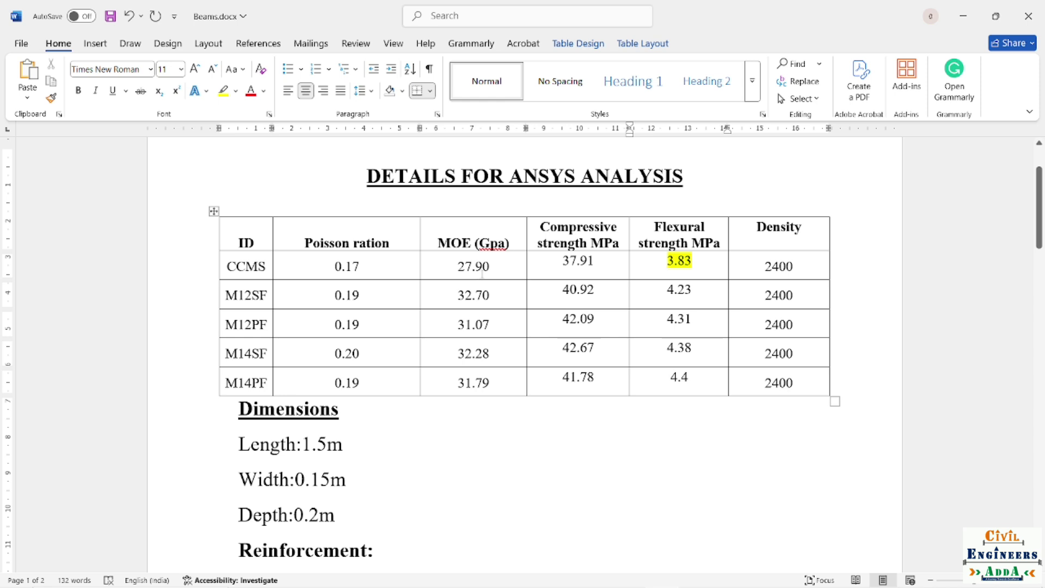
{"action": "key", "text": "alt+Tab"}
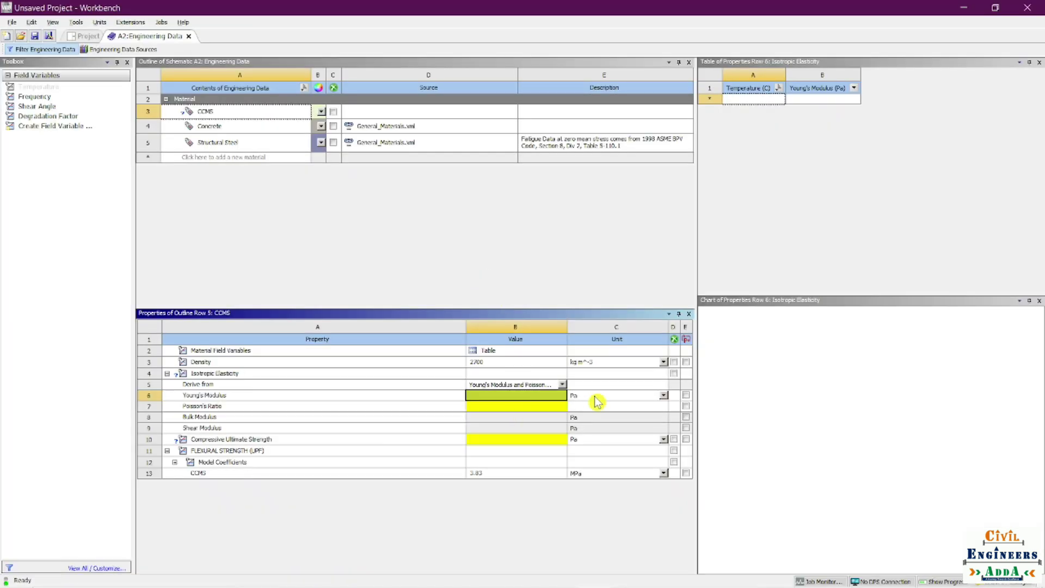
{"action": "left_click", "coordinate": [663, 395]}
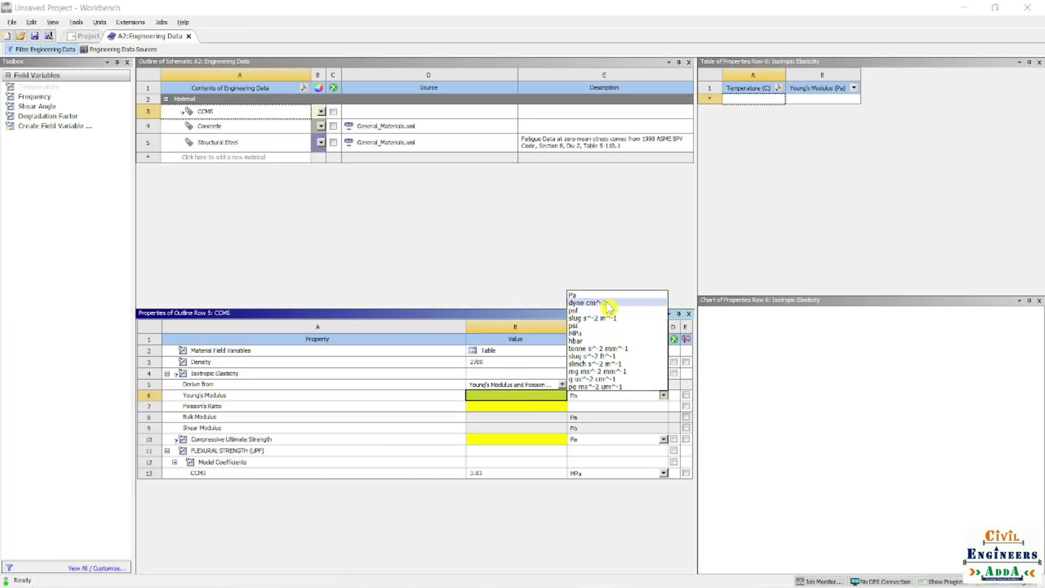
{"action": "left_click", "coordinate": [607, 333]}
{"action": "key", "text": "alt+Tab"}
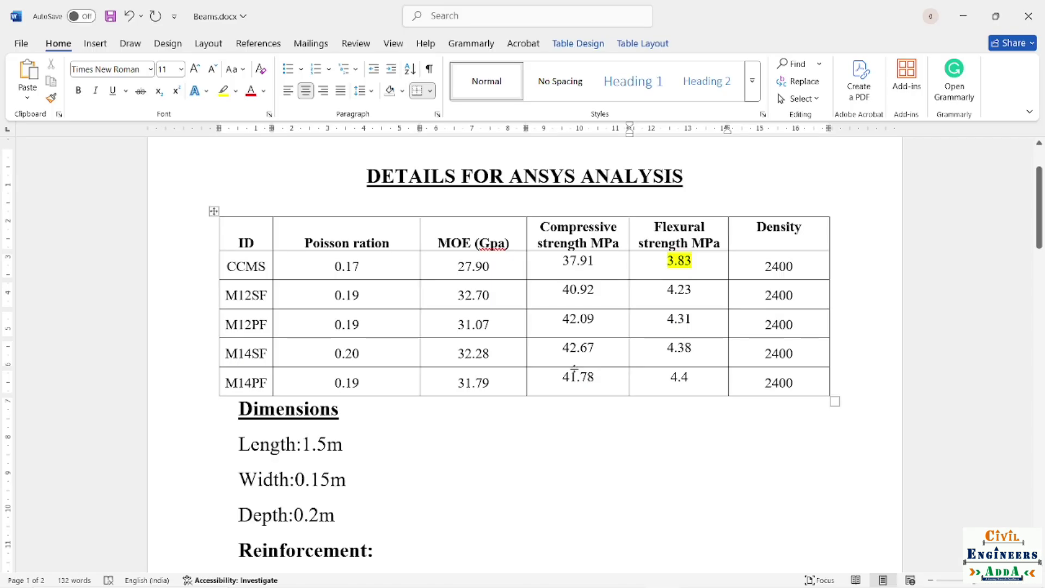
{"action": "key", "text": "alt+Tab"}
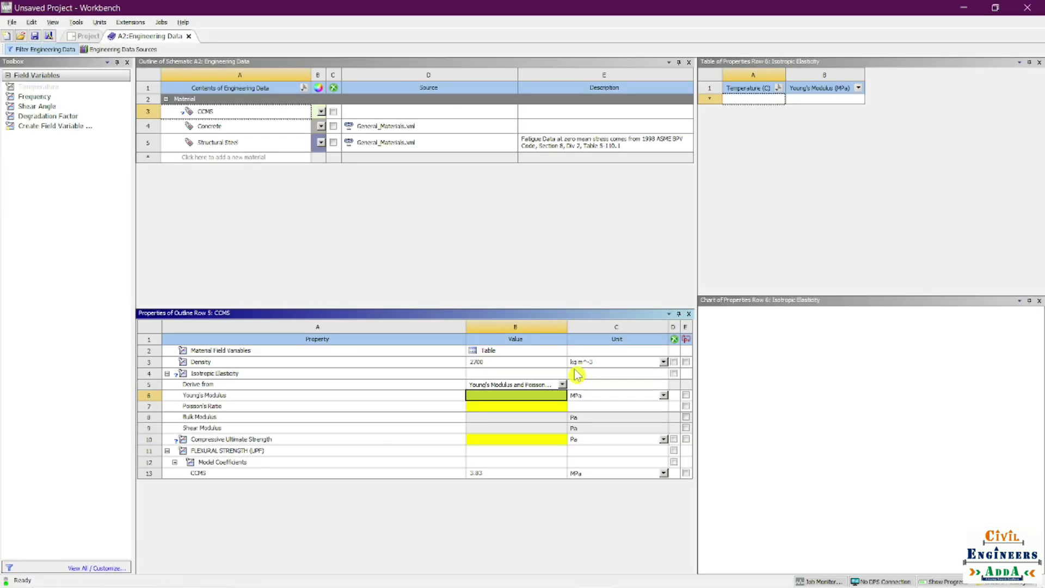
{"action": "left_click", "coordinate": [544, 397]}
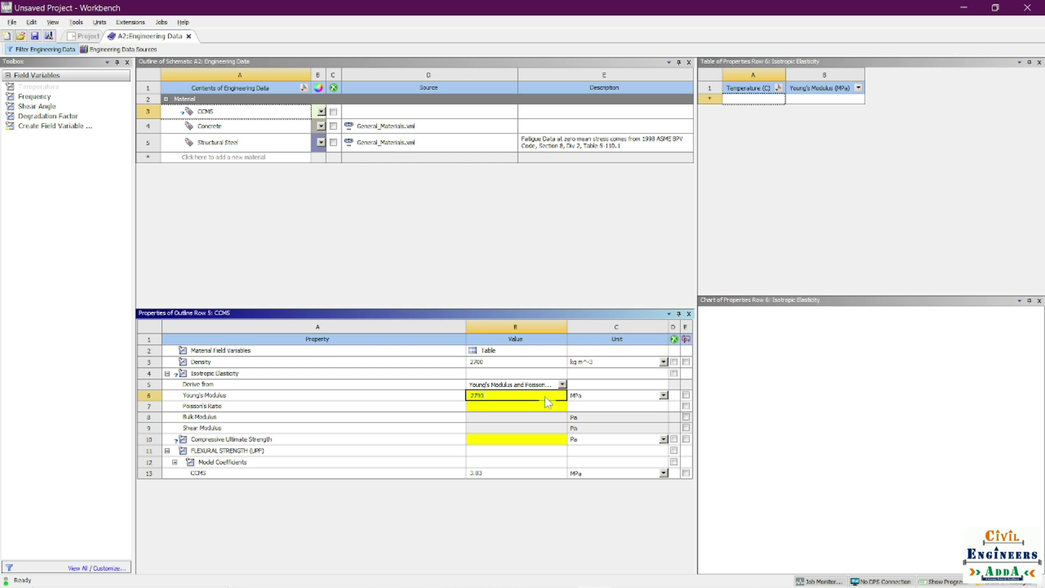
{"action": "left_click", "coordinate": [571, 543]}
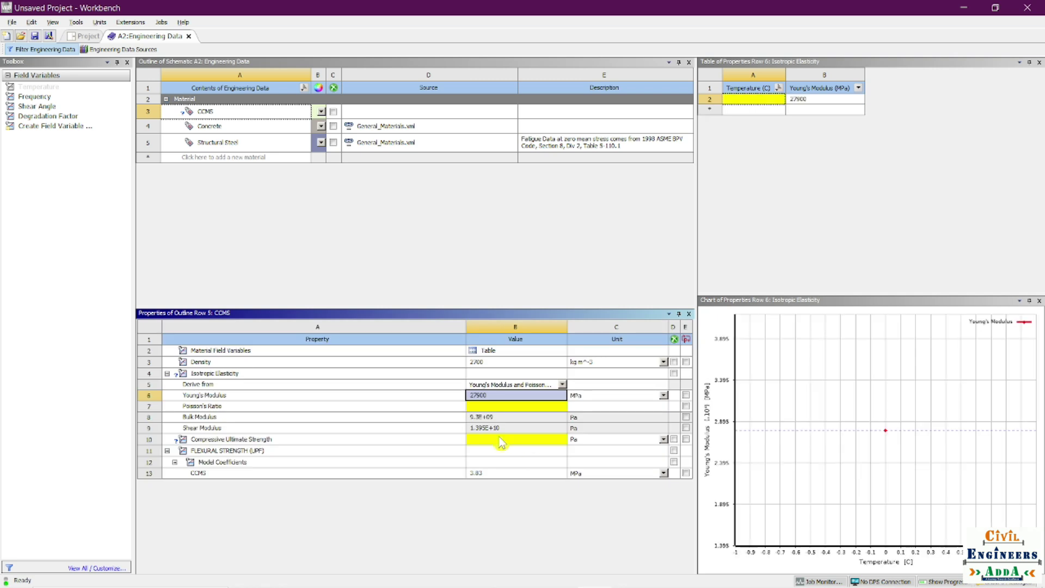
Check the CCMS Poisson ratio in Beams.docx, return to Workbench, and set the material's Poisson's ratio to 0.17.
{"action": "left_click", "coordinate": [485, 406]}
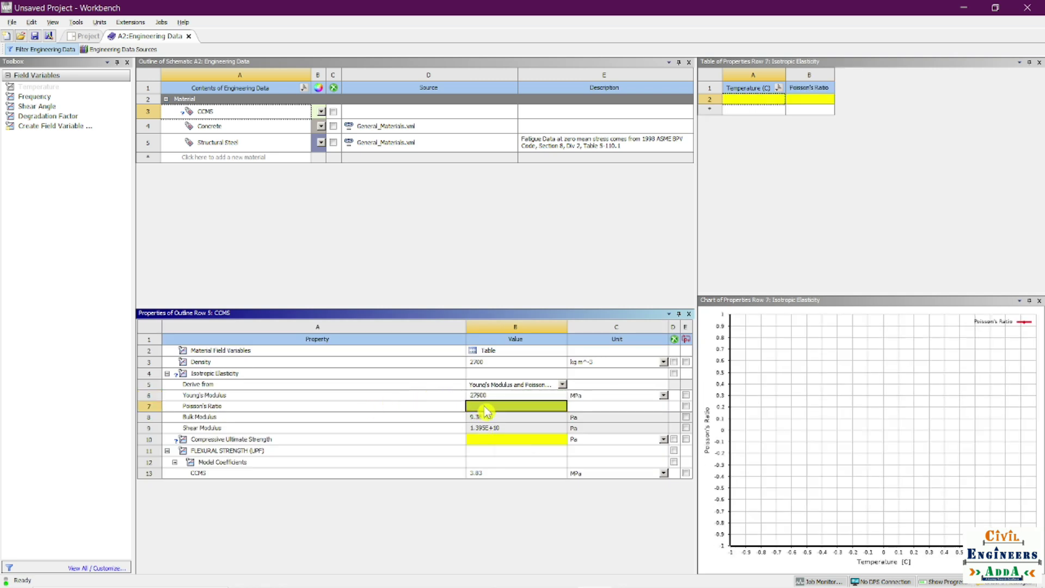
{"action": "key", "text": "alt+Tab"}
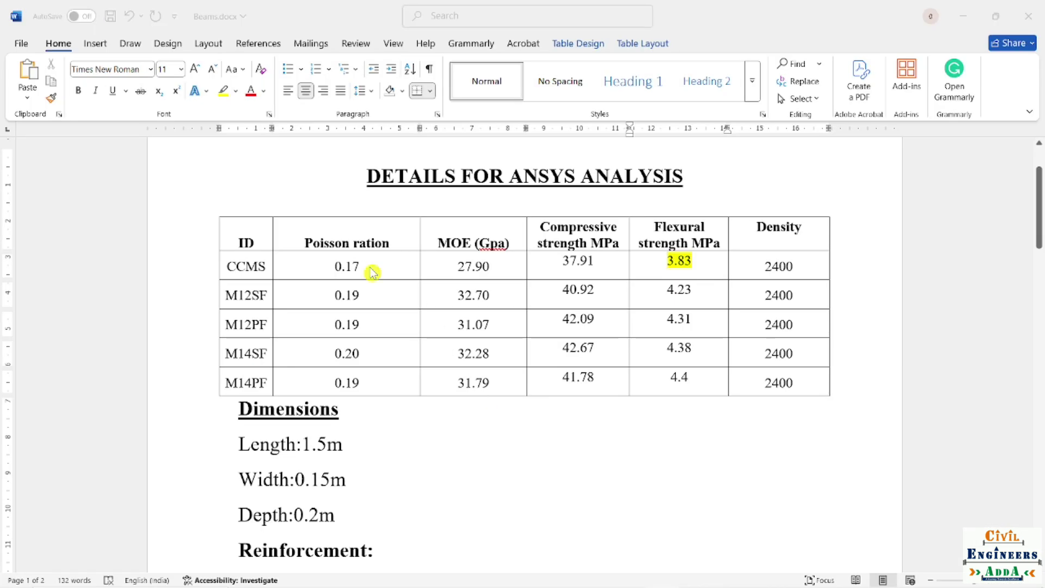
{"action": "key", "text": "alt+Tab"}
{"action": "left_click", "coordinate": [492, 407]}
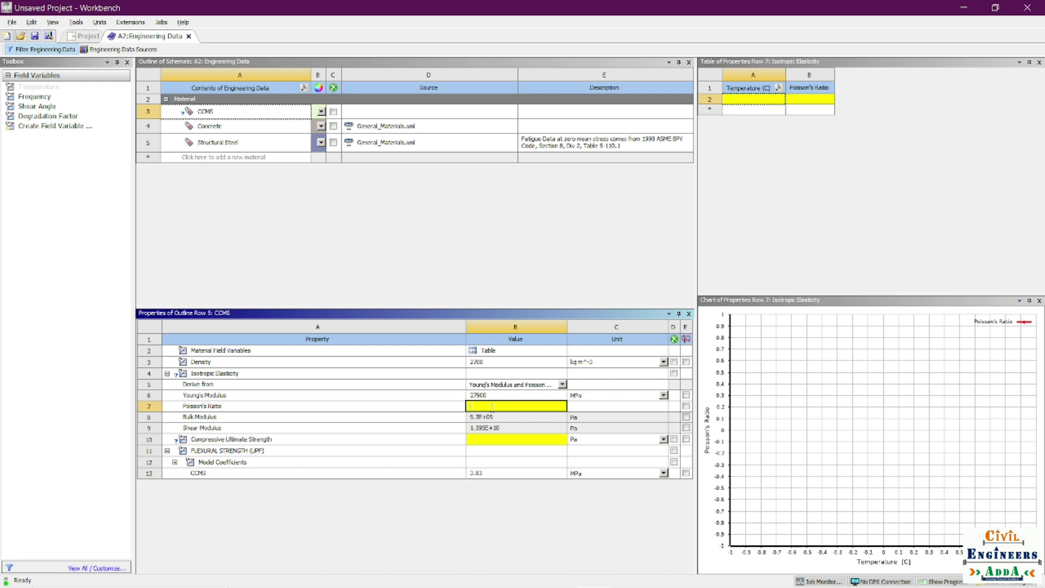
{"action": "left_click", "coordinate": [513, 513]}
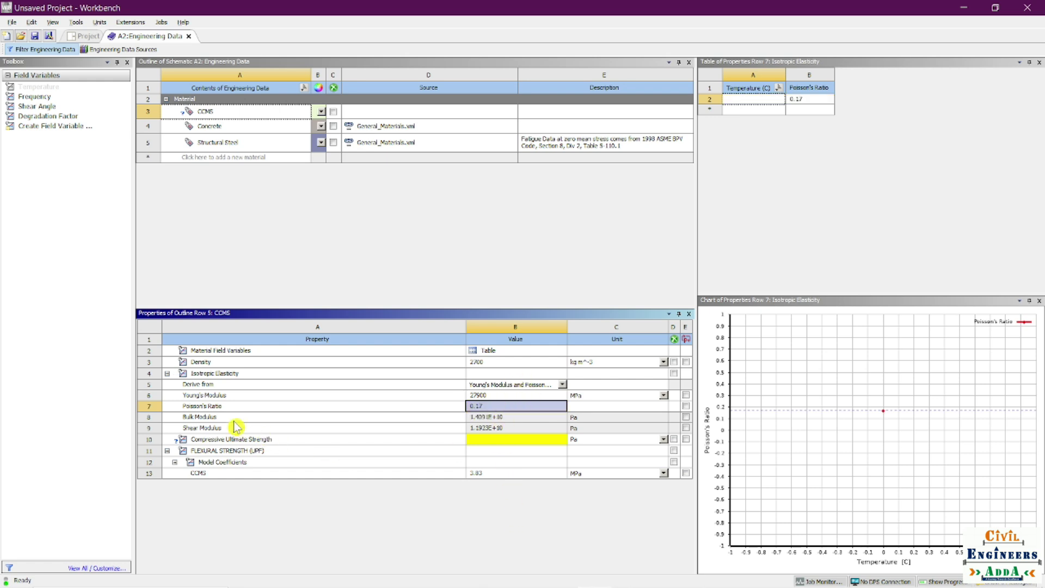
Switch to Beams.docx, highlight the CCMS compressive strength value in yellow, and return to the material properties in Workbench.
{"action": "left_click", "coordinate": [518, 441]}
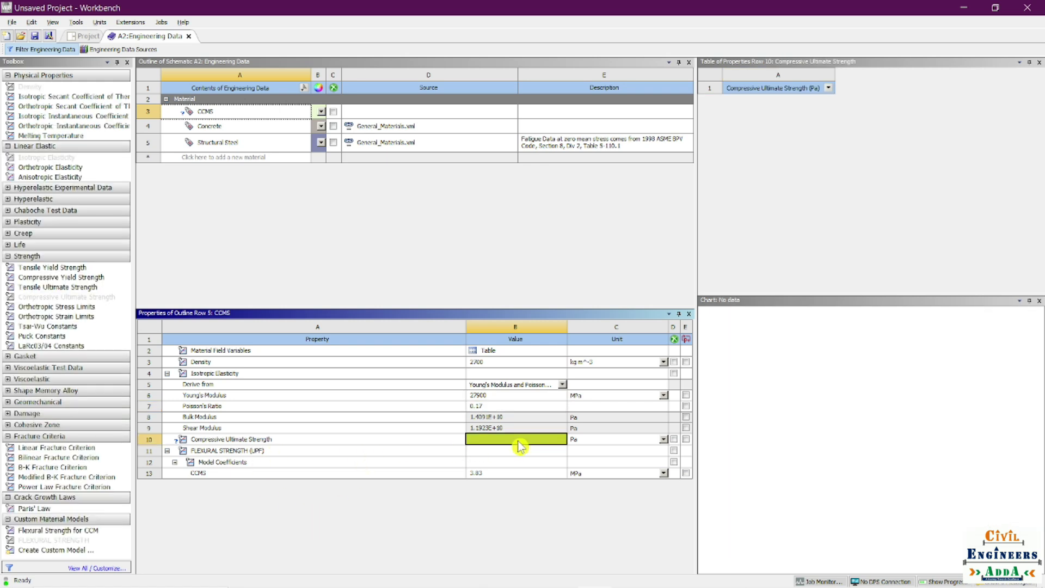
{"action": "key", "text": "alt+Tab"}
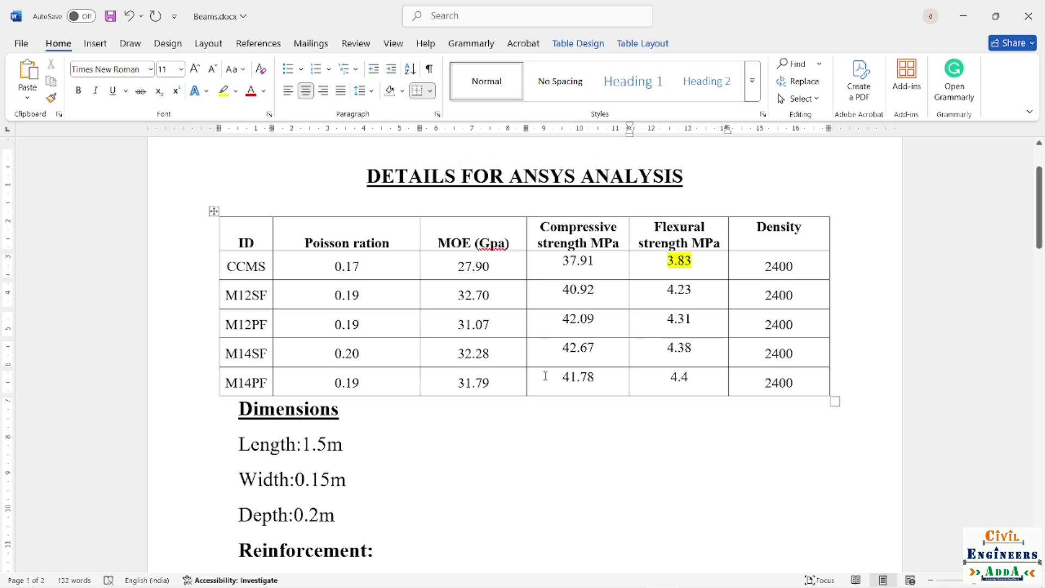
{"action": "left_click_drag", "start_coordinate": [602, 263], "coordinate": [560, 261]}
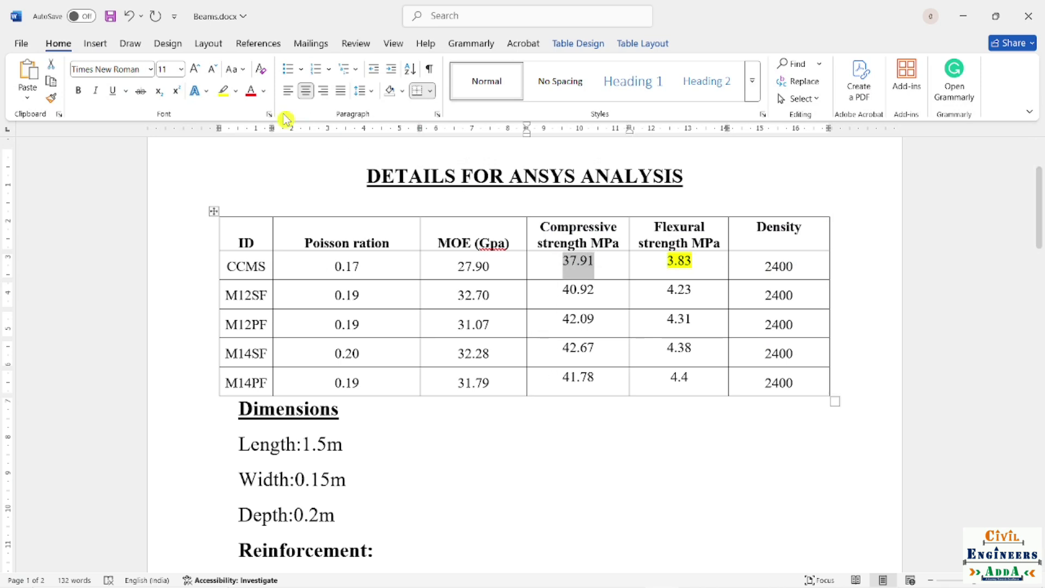
{"action": "left_click", "coordinate": [223, 92]}
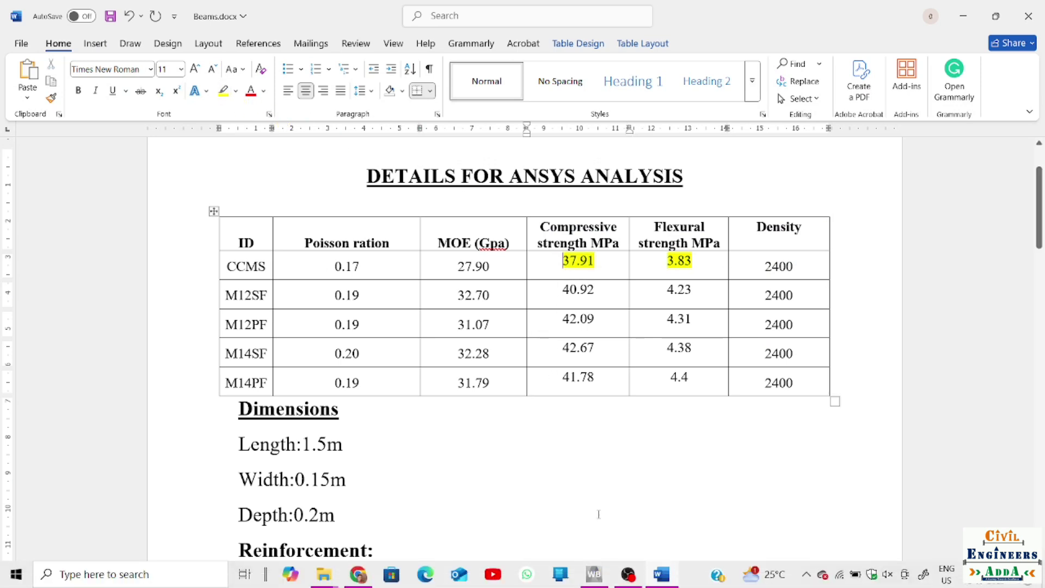
{"action": "key", "text": "alt+Tab"}
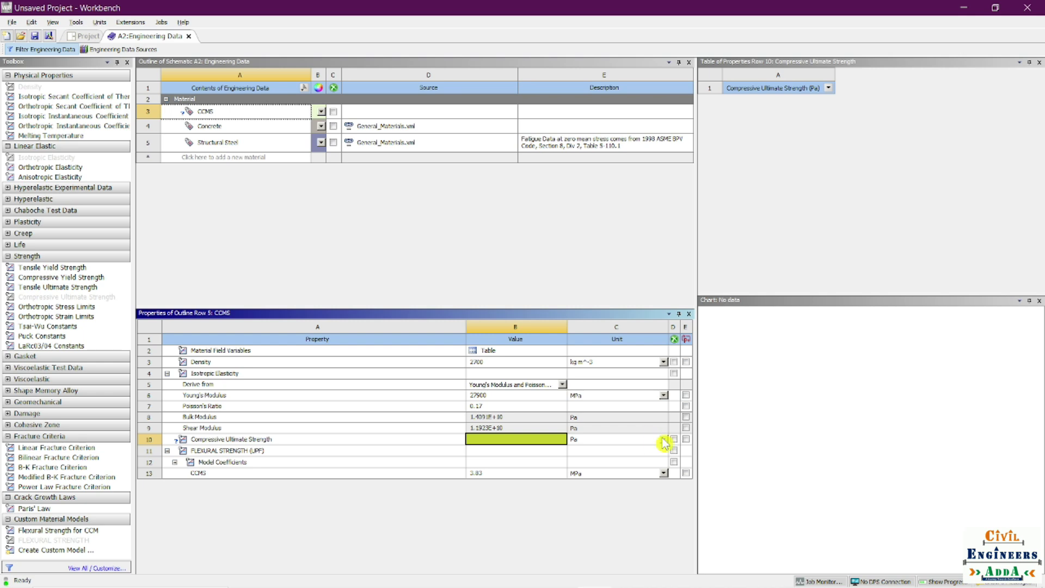
Set the CCMS material's compressive ultimate strength to 37.91 with MPa as the unit.
{"action": "left_click", "coordinate": [664, 440]}
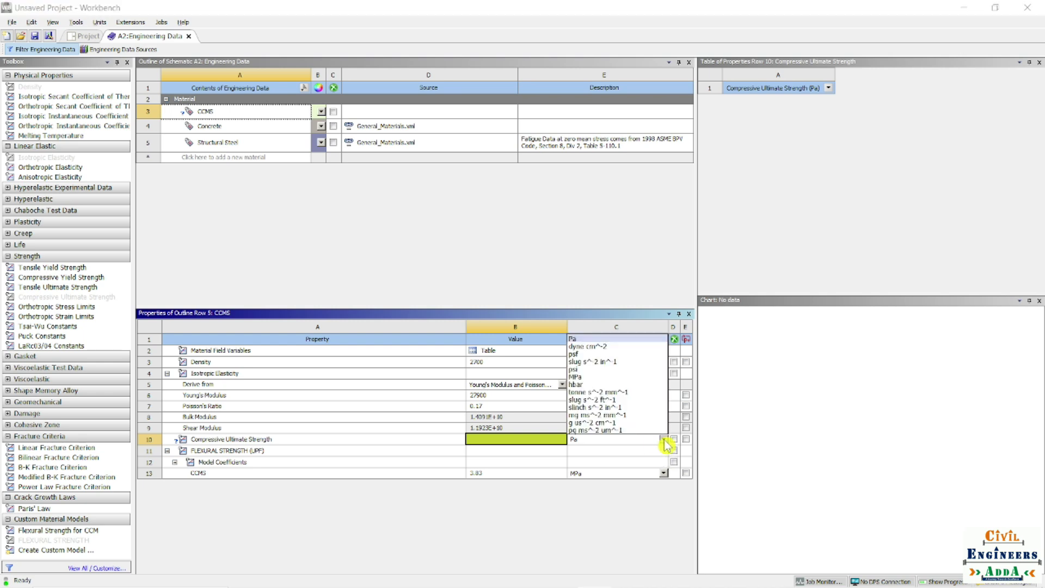
{"action": "left_click", "coordinate": [599, 382]}
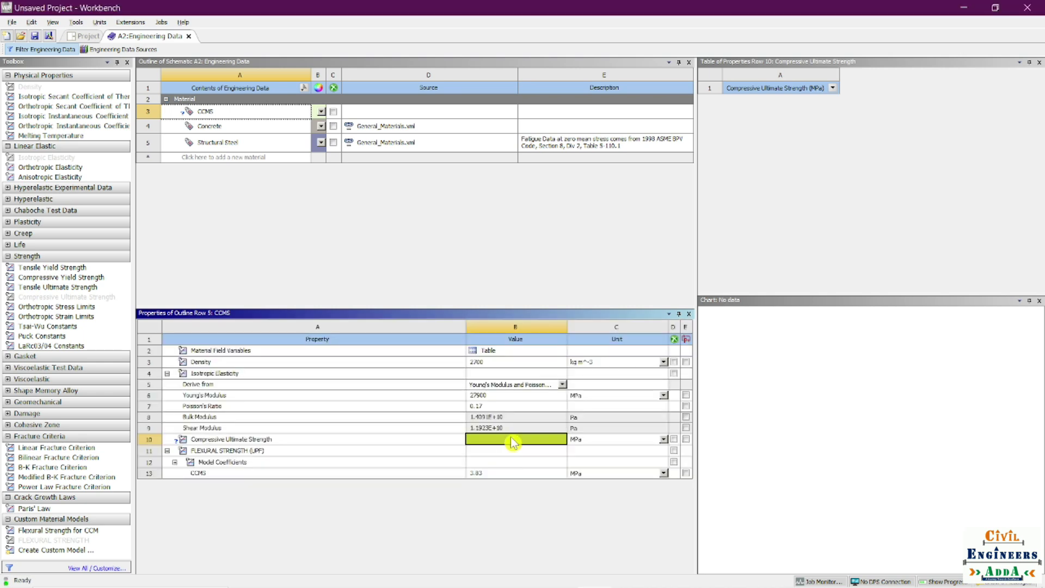
{"action": "left_click", "coordinate": [511, 438]}
{"action": "type", "text": "37."}
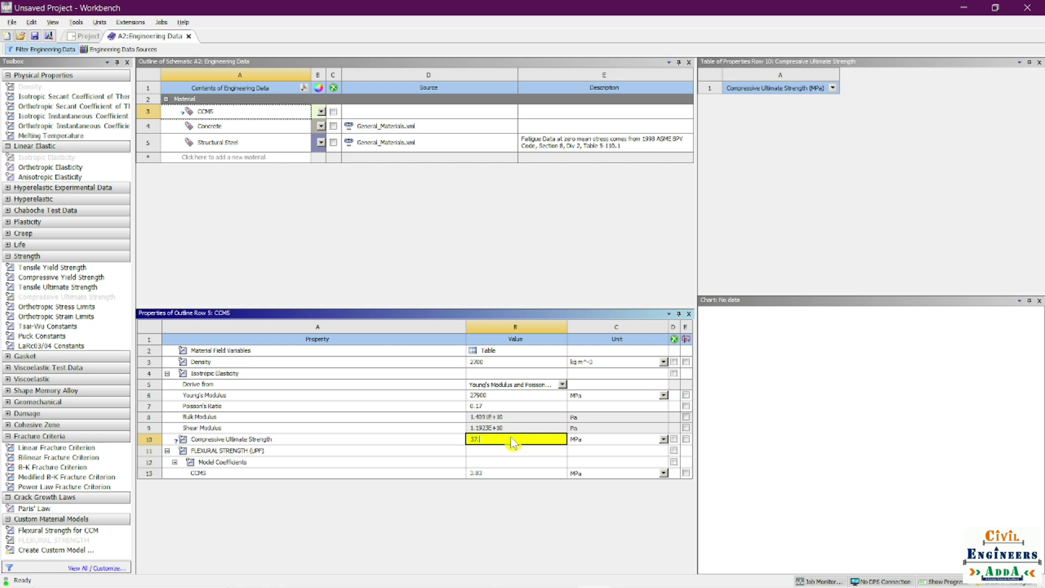
{"action": "key", "text": "alt+Tab"}
{"action": "key", "text": "alt+Tab"}
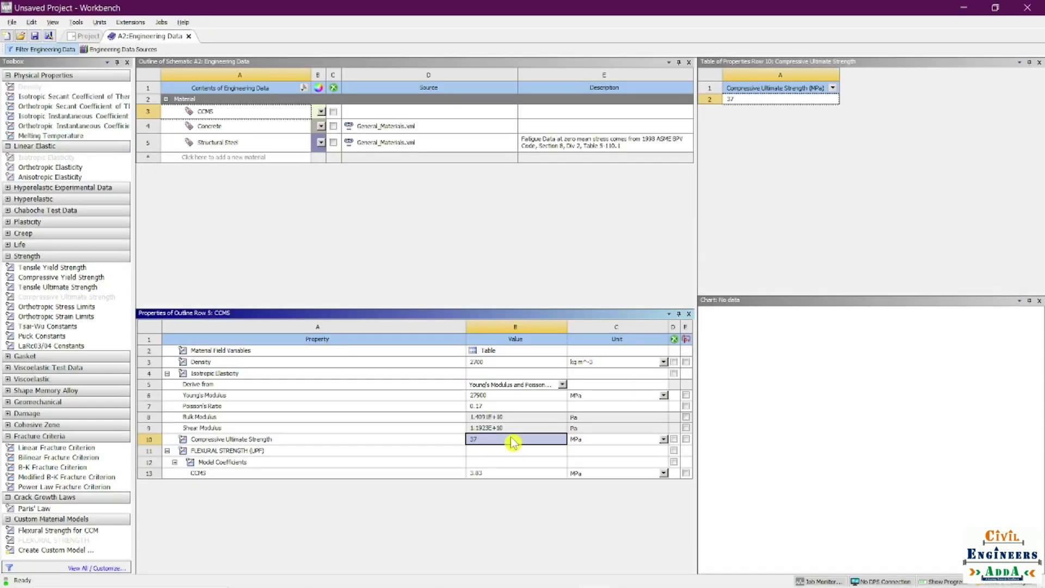
{"action": "left_click", "coordinate": [488, 442]}
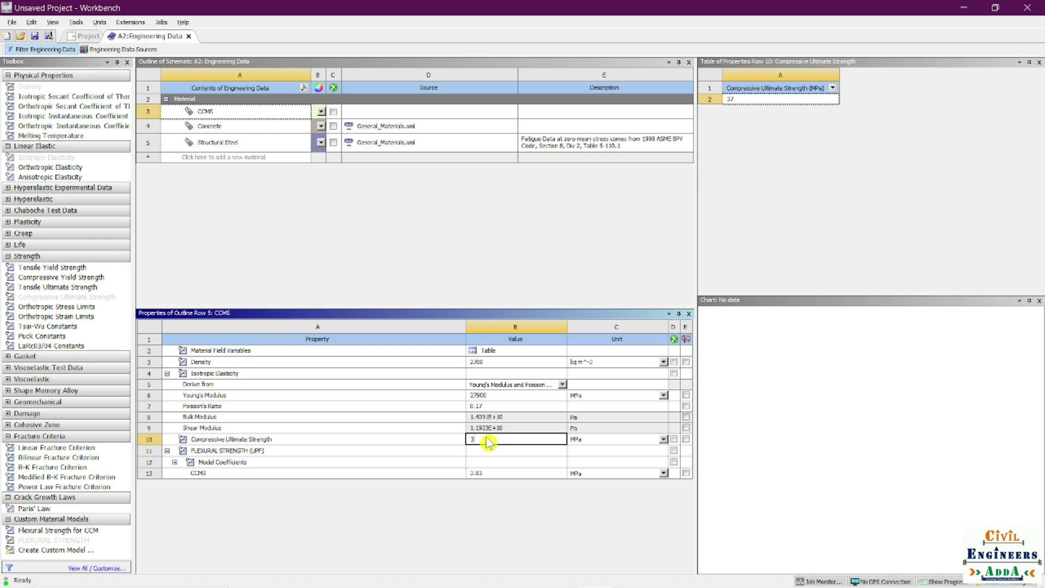
{"action": "type", "text": "37.91"}
{"action": "key", "text": "Return"}
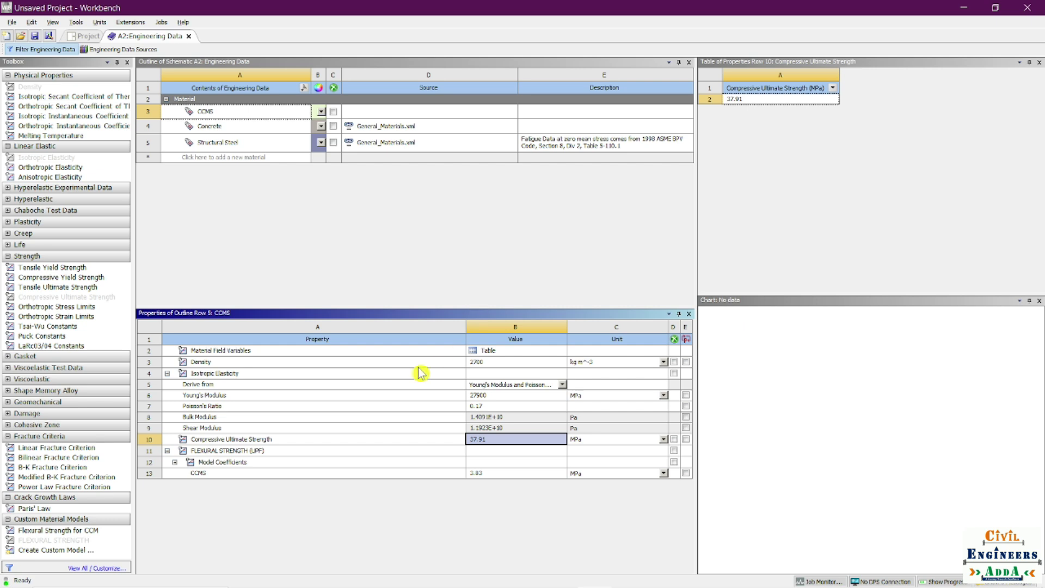
Review the material table, beam dimensions and reinforcement details in Beams.docx, and return to the engineering data in Workbench.
{"action": "left_click", "coordinate": [661, 582]}
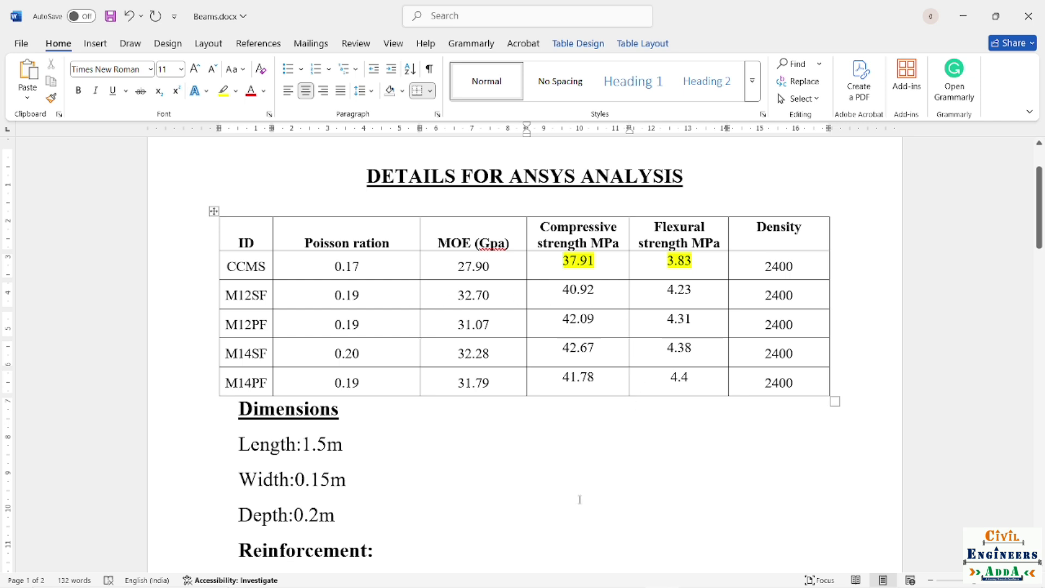
{"action": "scroll", "coordinate": [579, 497], "scroll_direction": "down", "scroll_amount": 3}
{"action": "scroll", "coordinate": [579, 501], "scroll_direction": "down", "scroll_amount": 3}
{"action": "scroll", "coordinate": [580, 501], "scroll_direction": "up", "scroll_amount": 5}
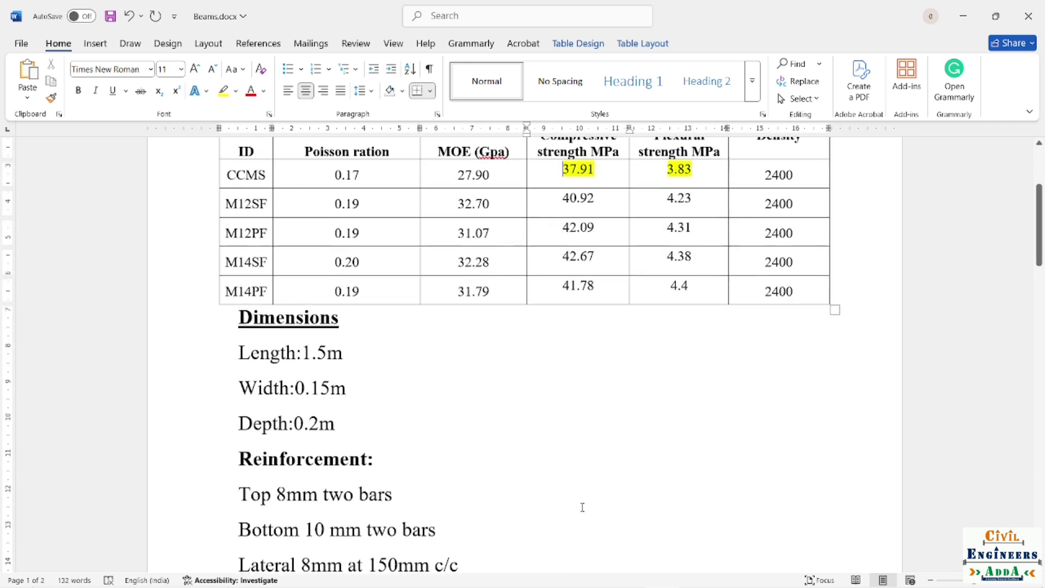
{"action": "scroll", "coordinate": [582, 506], "scroll_direction": "up", "scroll_amount": 1}
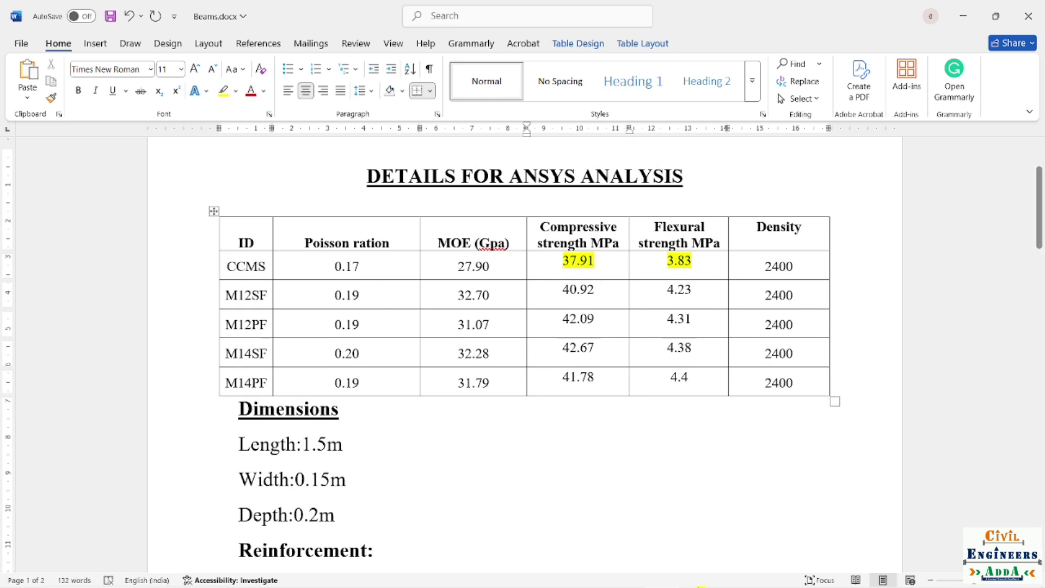
{"action": "mouse_move", "coordinate": [741, 578]}
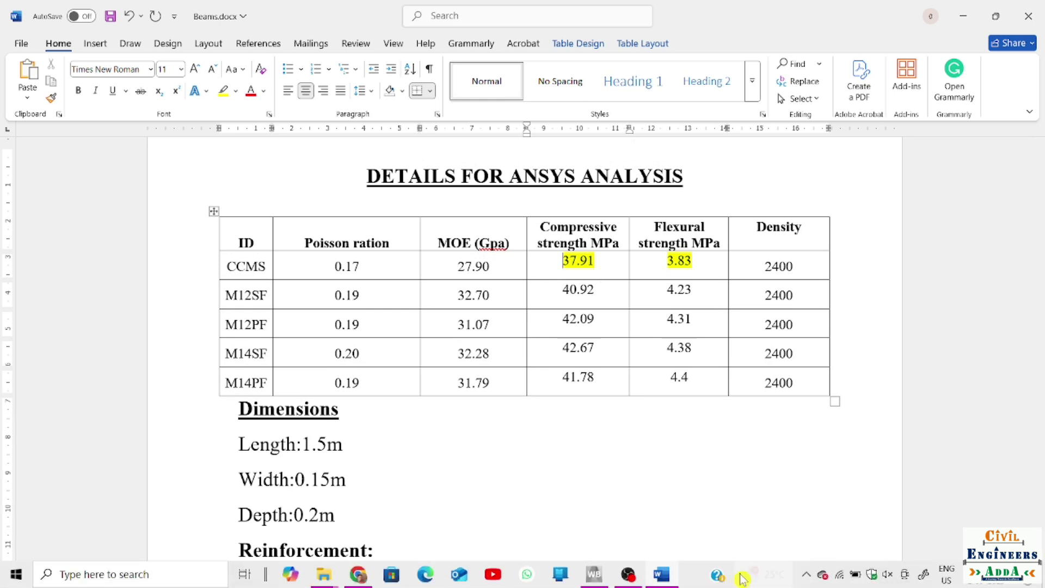
{"action": "left_click", "coordinate": [593, 576]}
{"action": "left_click", "coordinate": [541, 245]}
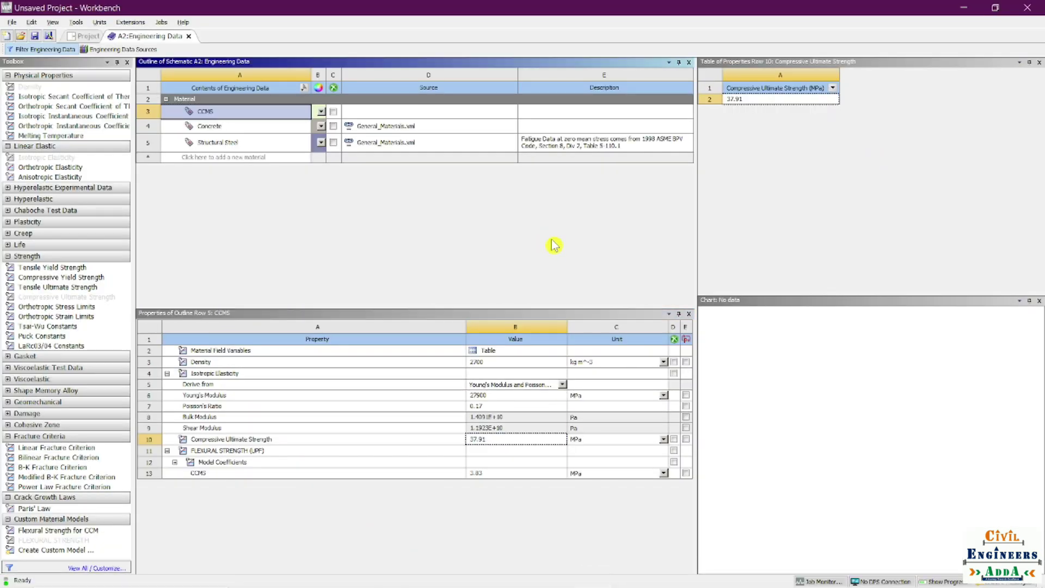
{"action": "left_click", "coordinate": [418, 112]}
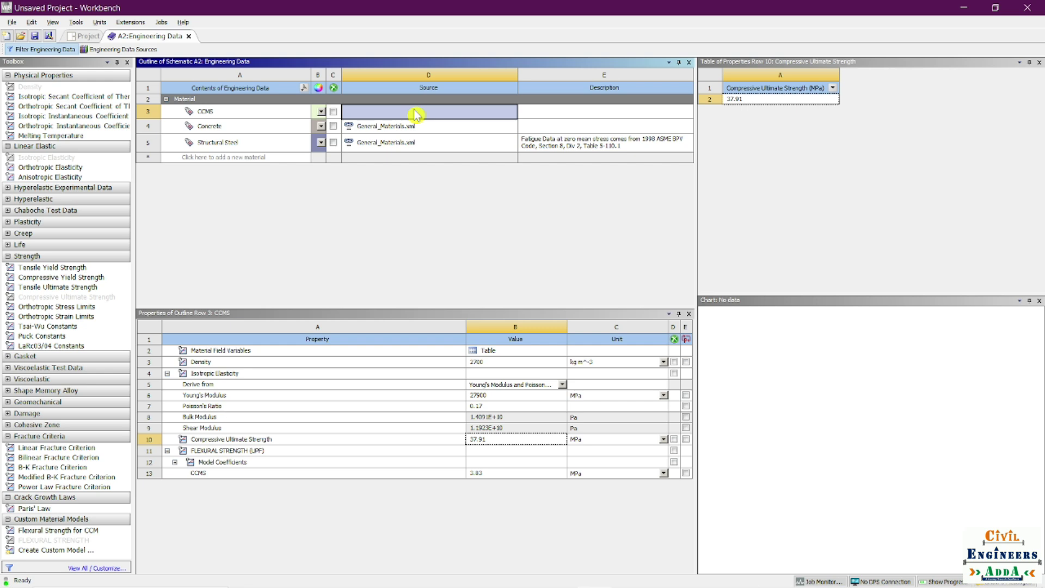
{"action": "left_click", "coordinate": [661, 574]}
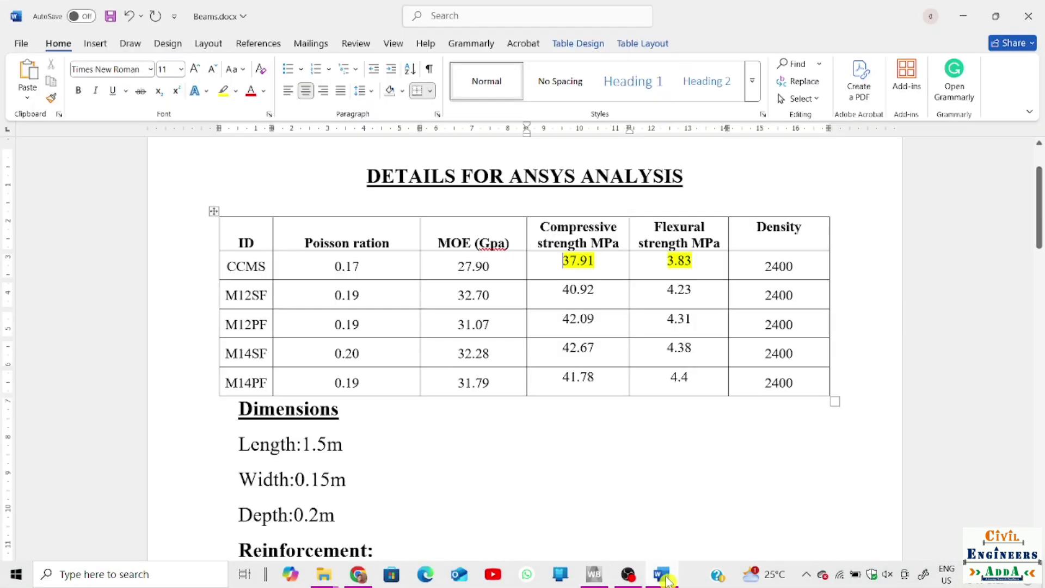
{"action": "left_click", "coordinate": [593, 574]}
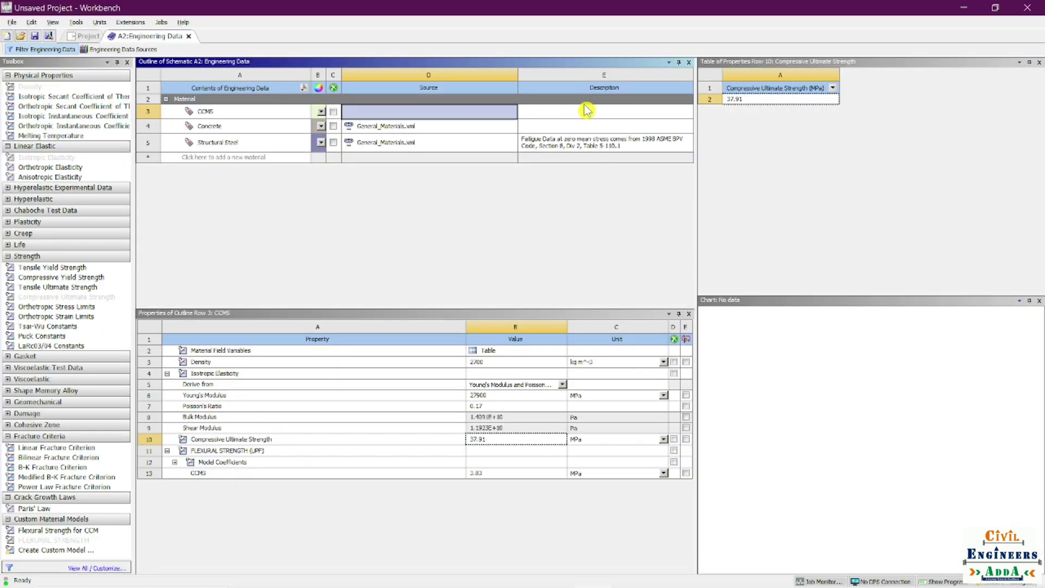
Enter BEAM as the description of the CCMS material in the engineering data outline.
{"action": "left_click", "coordinate": [584, 102]}
{"action": "left_click", "coordinate": [583, 112]}
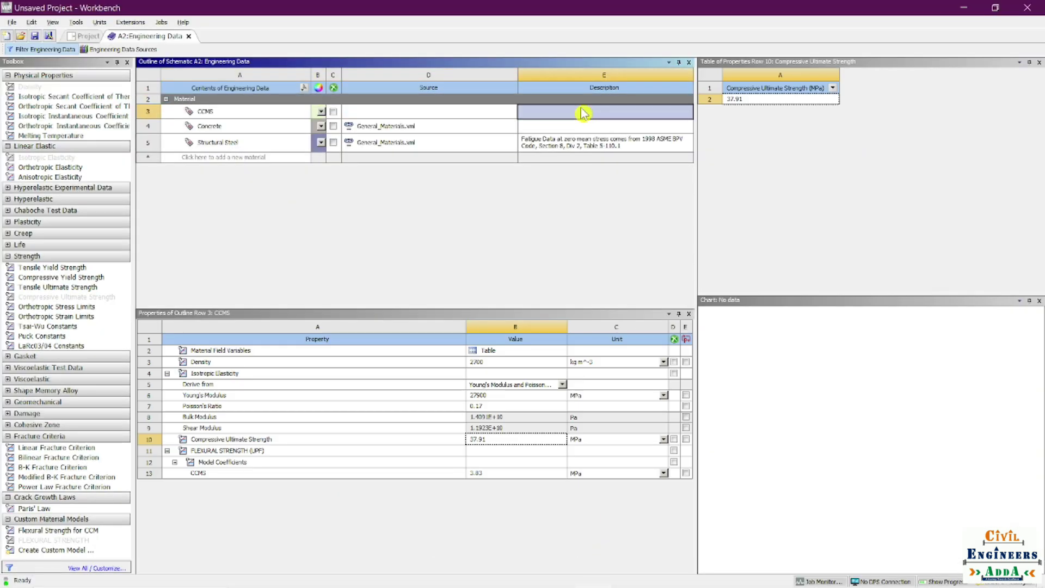
{"action": "left_click", "coordinate": [583, 113]}
{"action": "type", "text": "FF"}
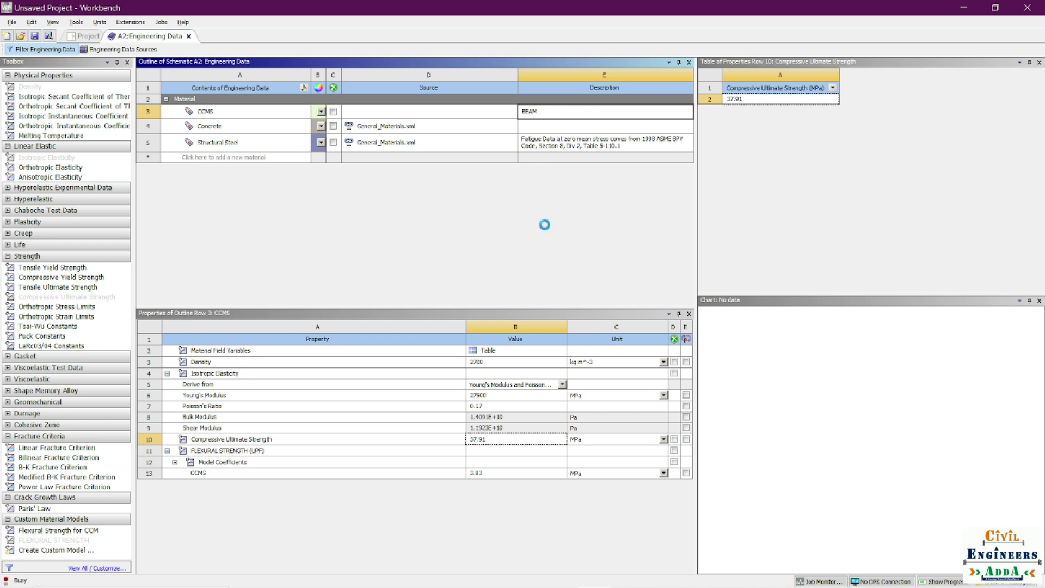
{"action": "left_click", "coordinate": [567, 119]}
Check the source entries of the CCMS and Concrete materials, and reselect the CCMS material.
{"action": "left_click", "coordinate": [466, 119]}
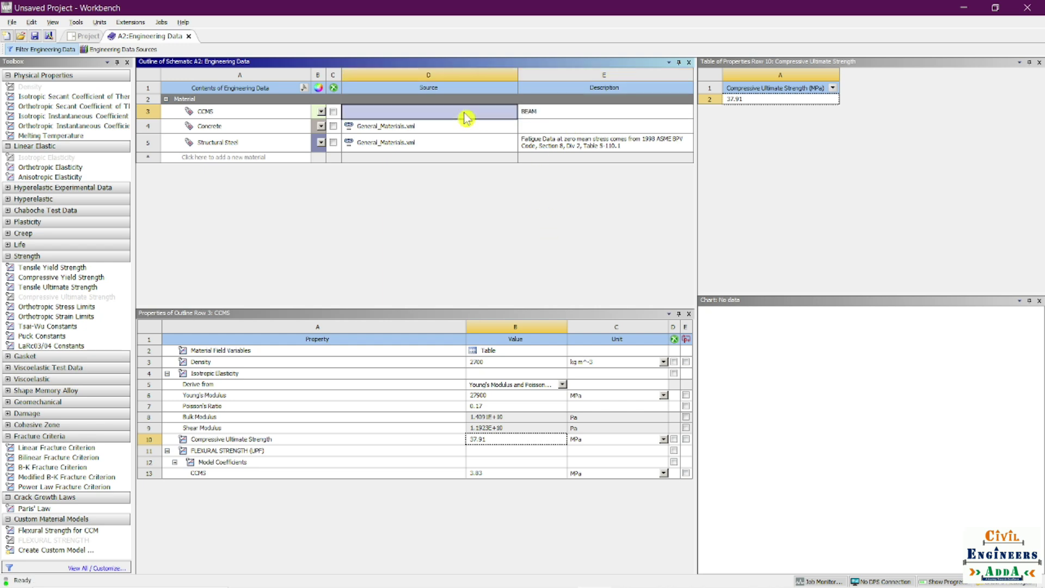
{"action": "left_click", "coordinate": [349, 126]}
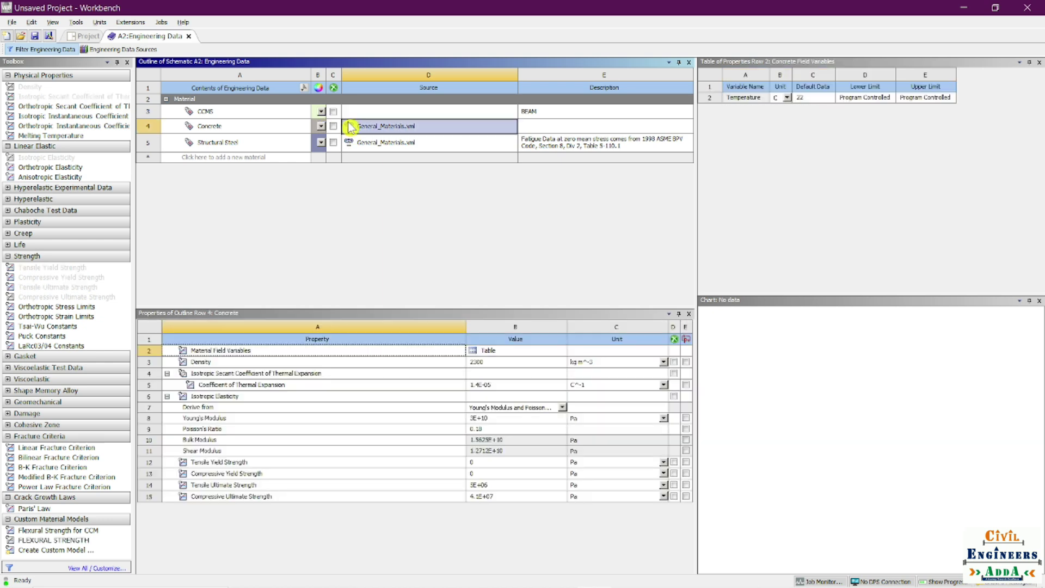
{"action": "left_click", "coordinate": [391, 114]}
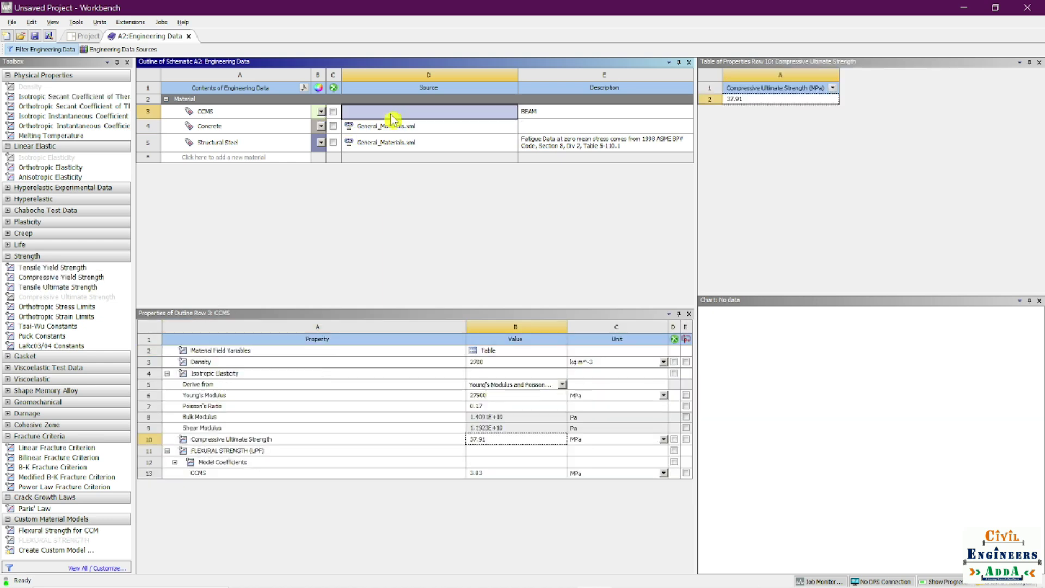
{"action": "left_click", "coordinate": [253, 116]}
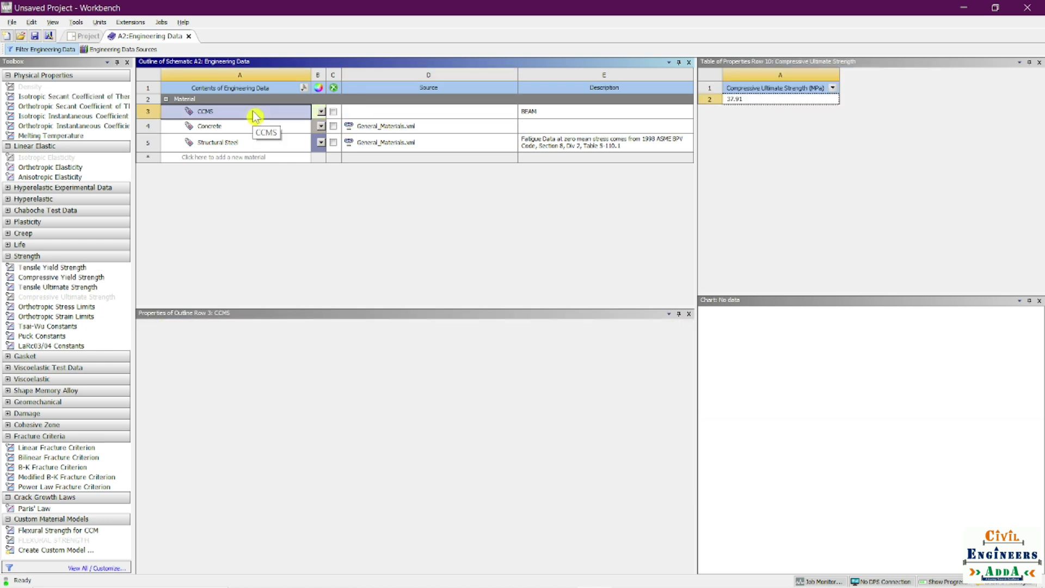